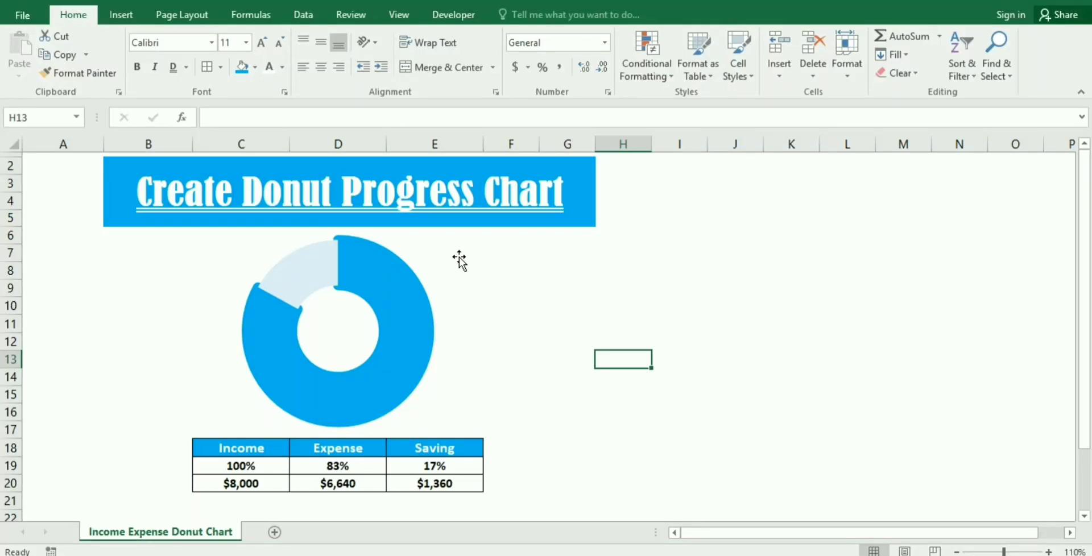
Step: Review the title banner and the Income, Expense and Saving columns of the table
click(144, 222)
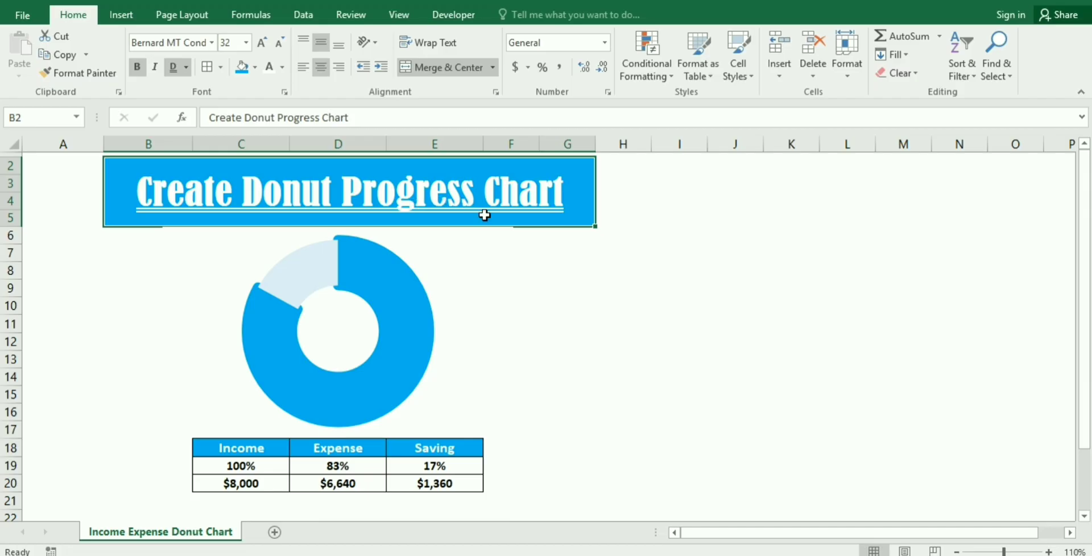
click(252, 447)
drag(252, 448, 244, 483)
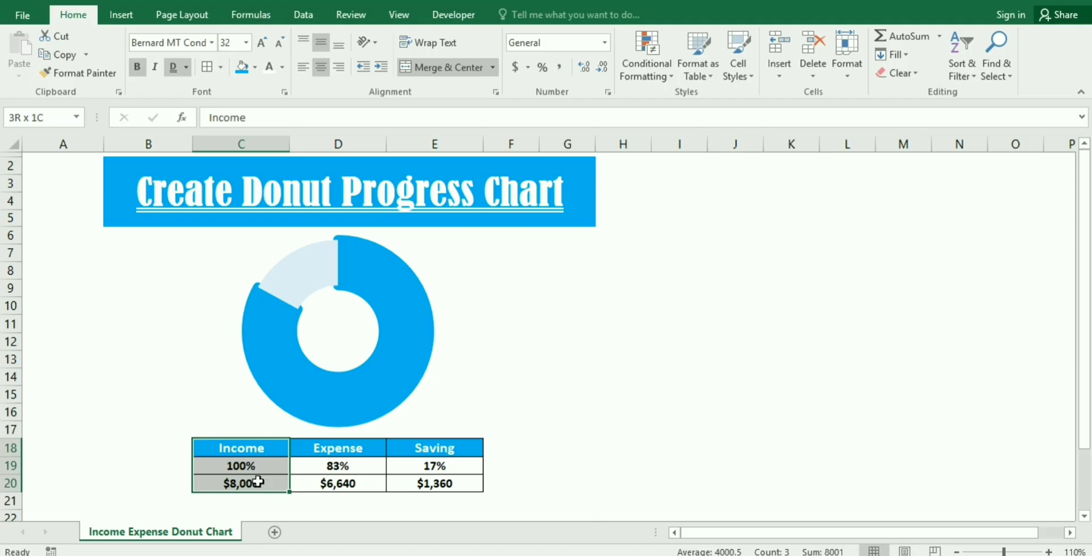
drag(341, 452, 346, 485)
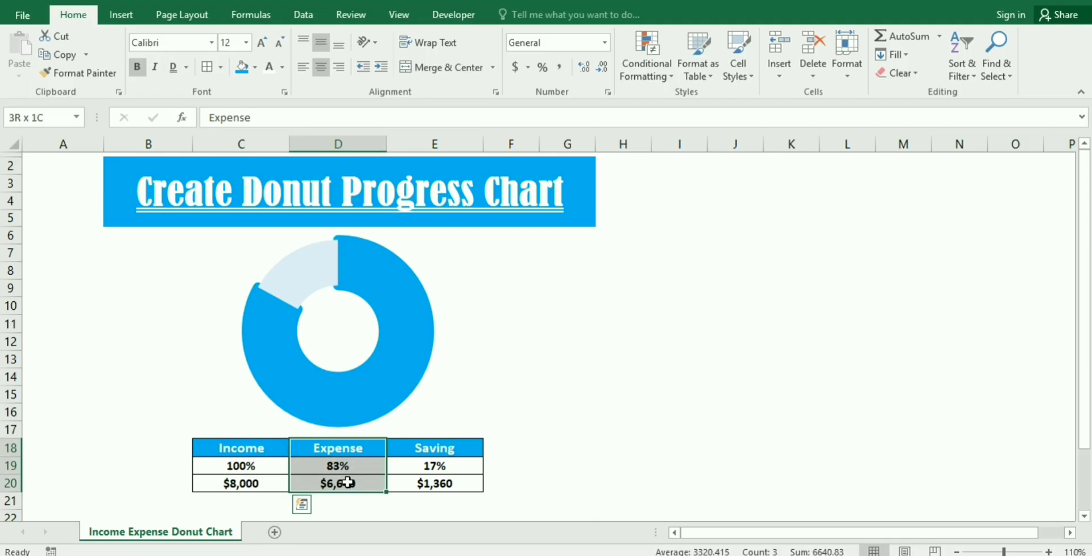
drag(446, 448, 447, 484)
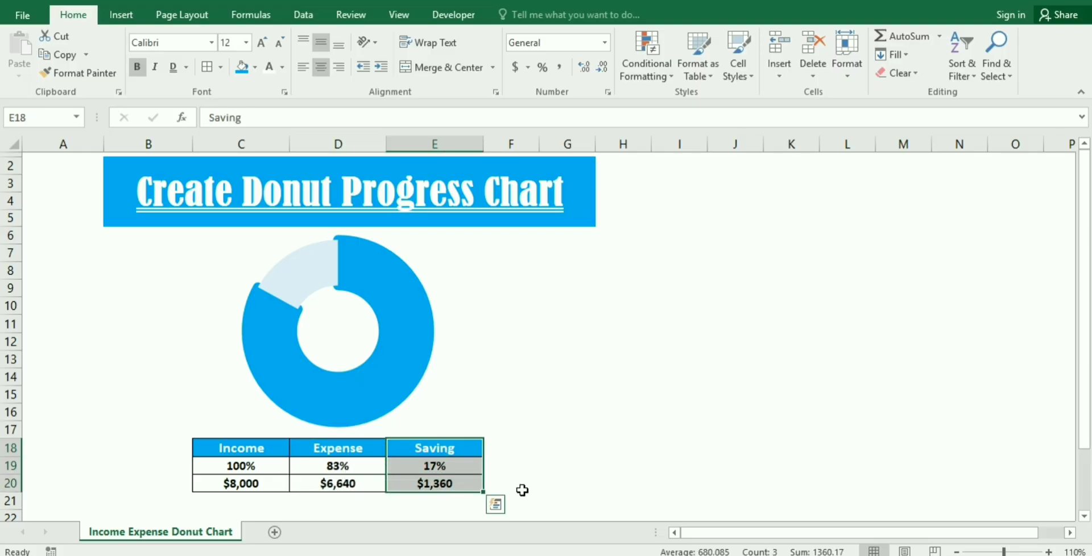
Step: Try Expense values of 50% and then 70% in D19, checking the Saving formula in E19
click(319, 463)
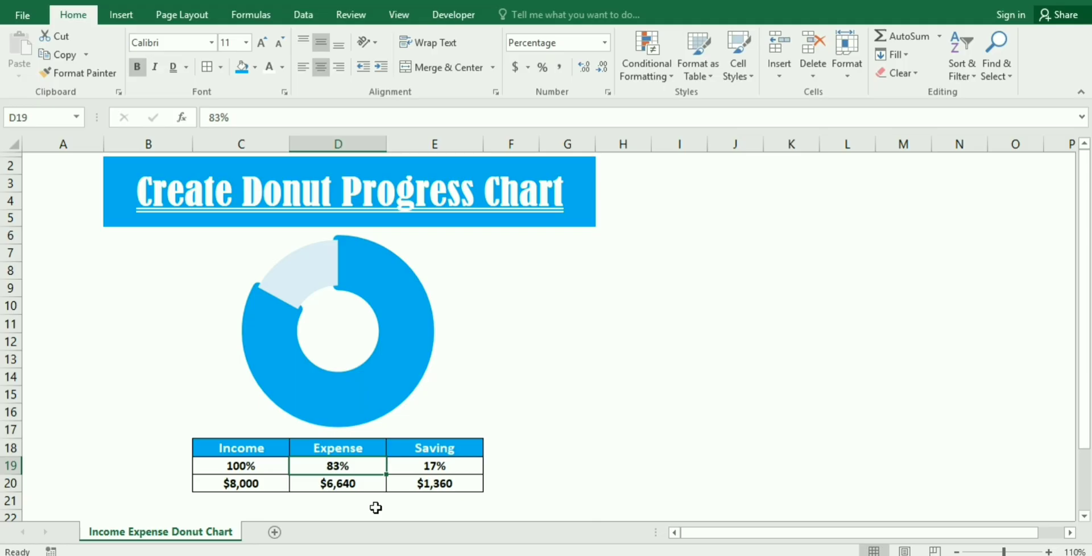
click(244, 467)
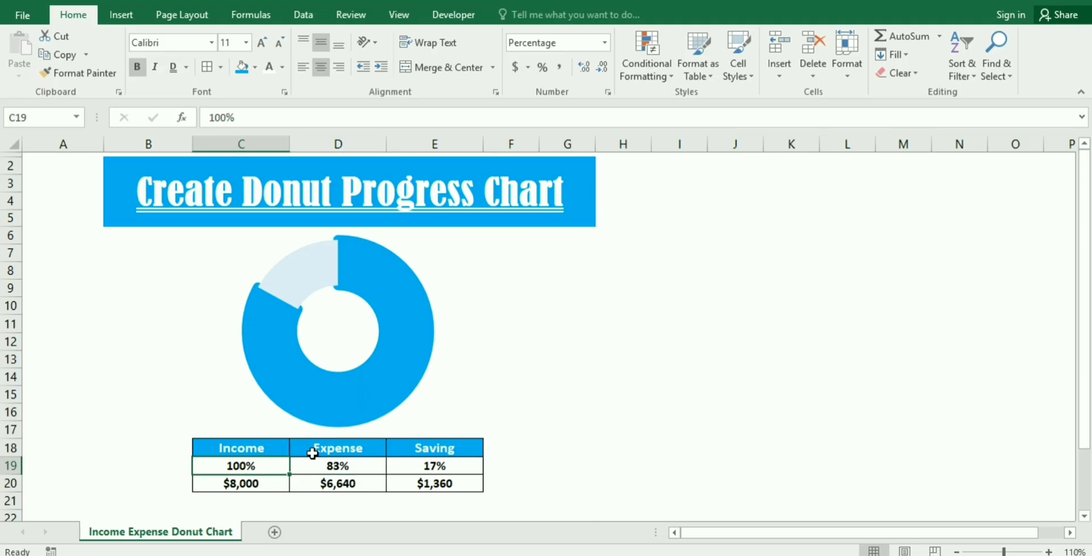
click(327, 466)
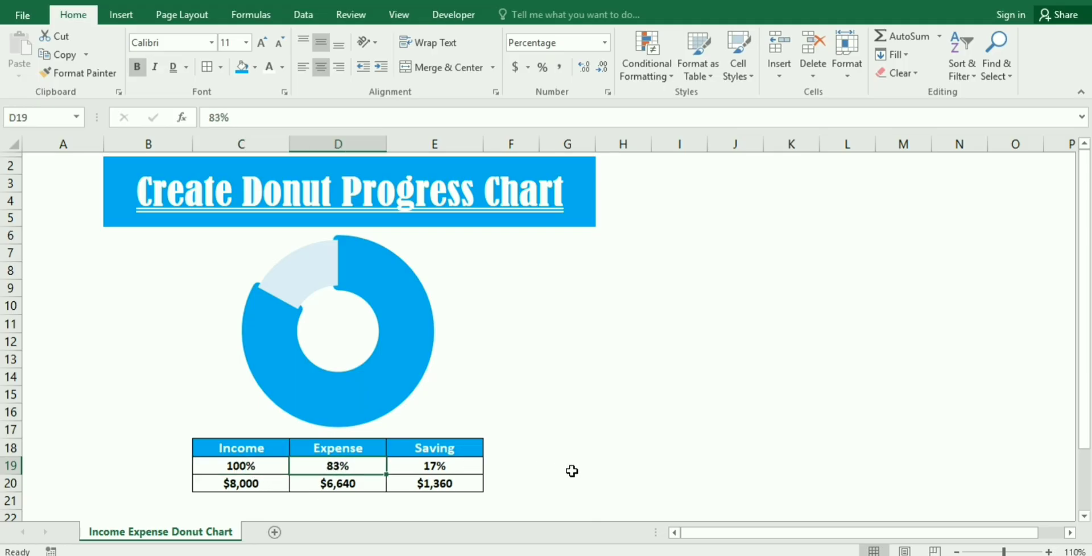
text(50)
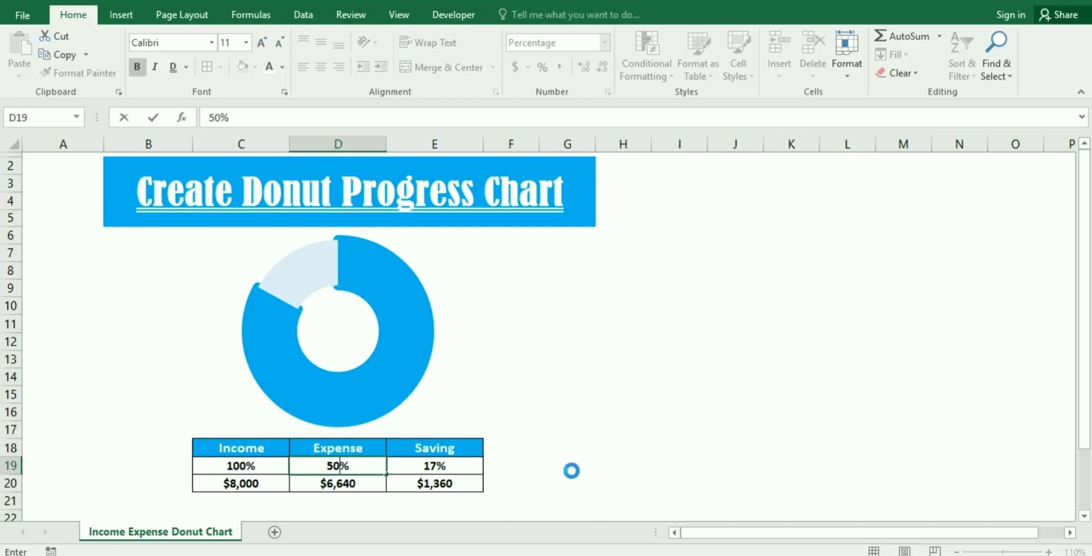
key(Return)
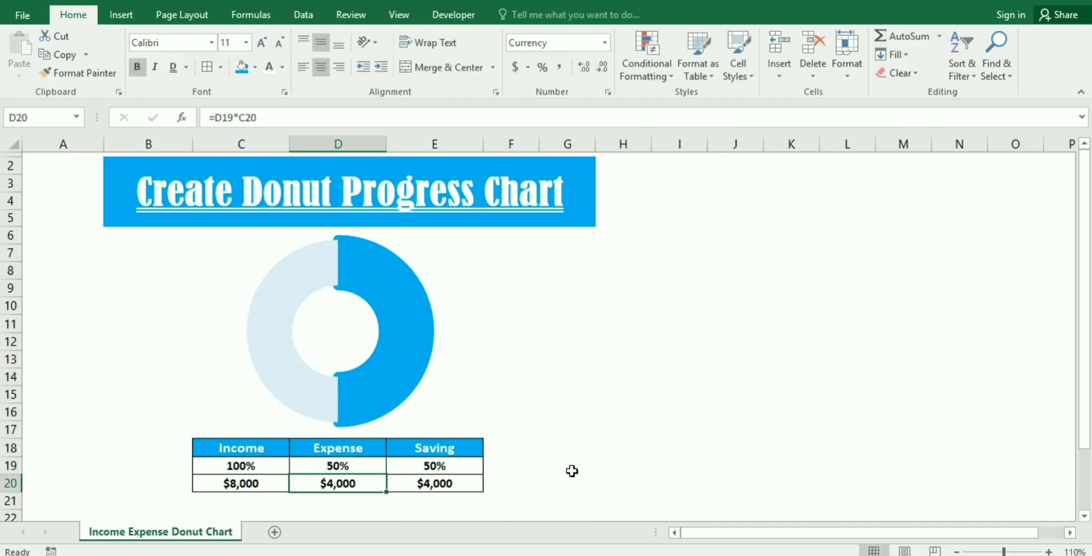
click(429, 463)
click(377, 470)
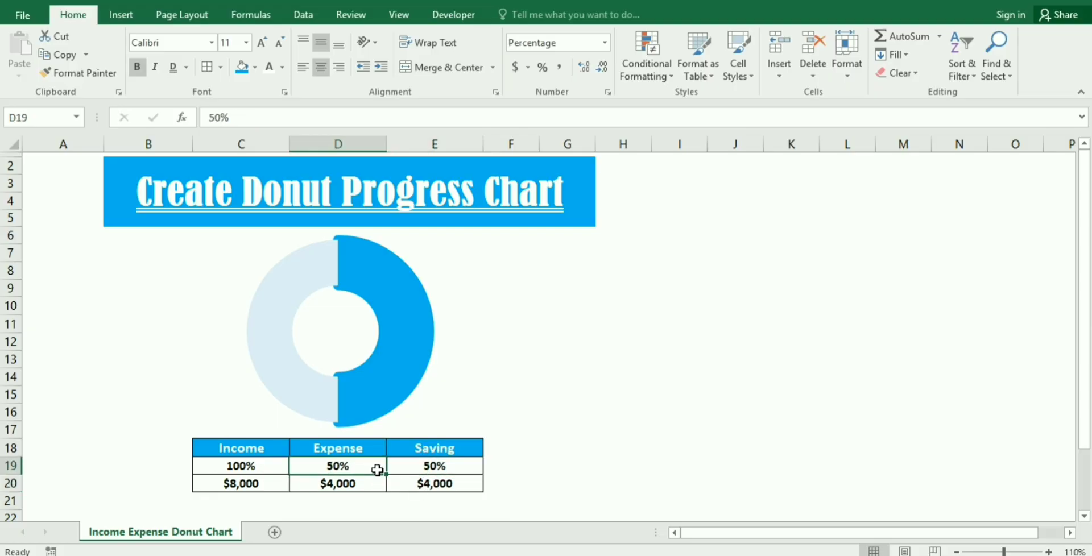
text(70)
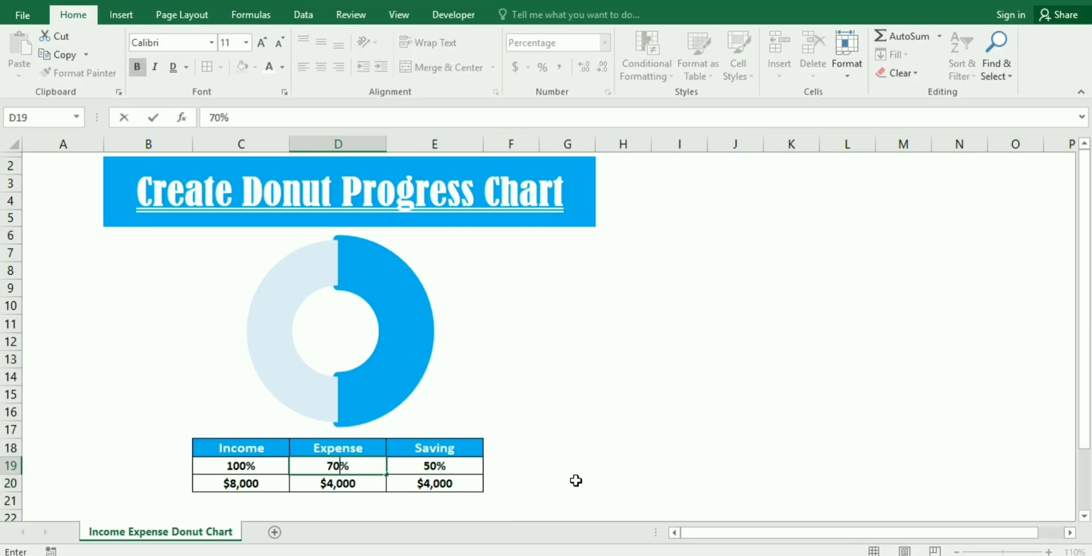
key(Return)
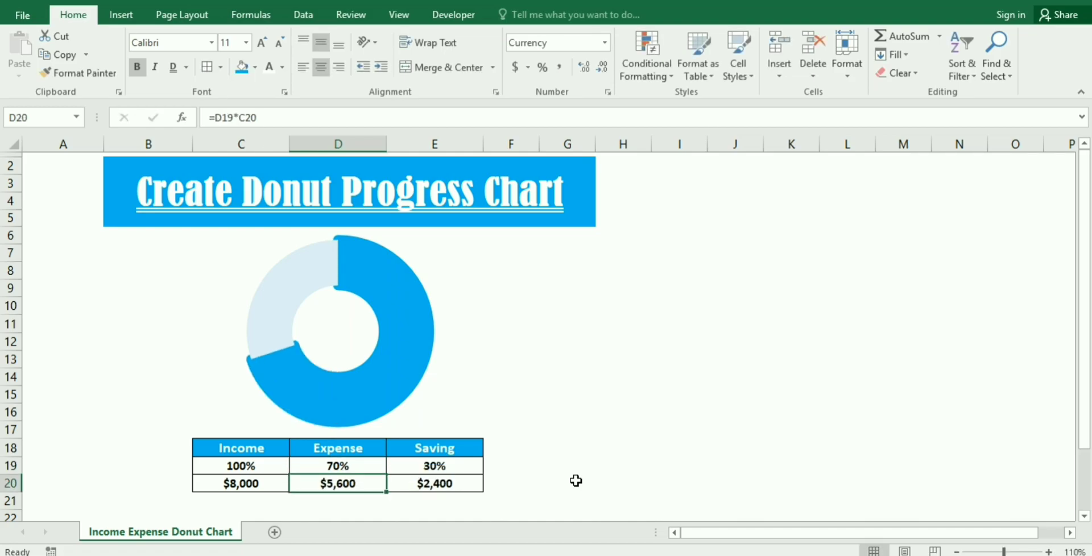
Step: Enter 90% as the Expense in D19, leaving Saving at 10%
click(431, 467)
click(370, 462)
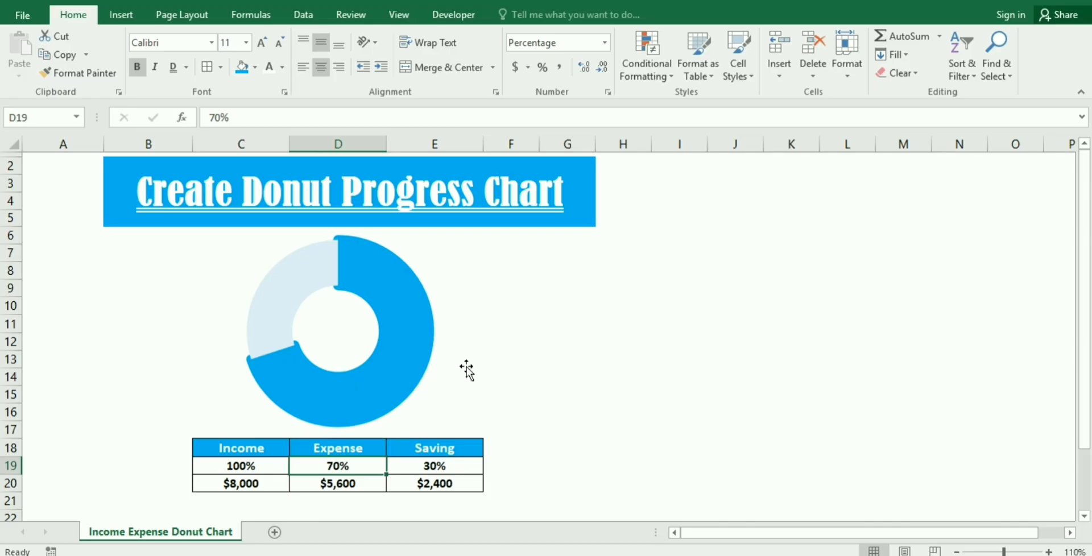
text(9)
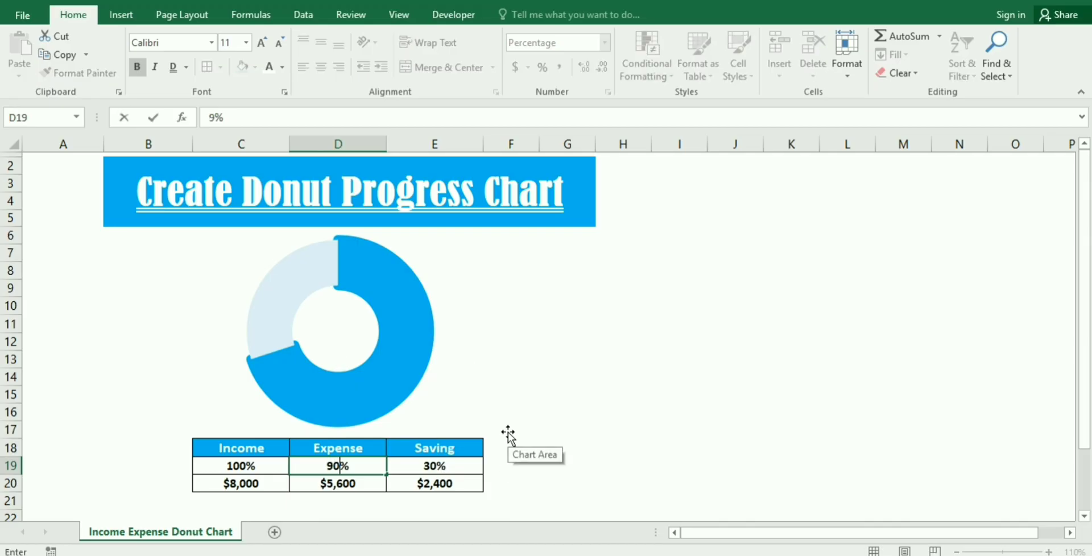
text(0)
key(Return)
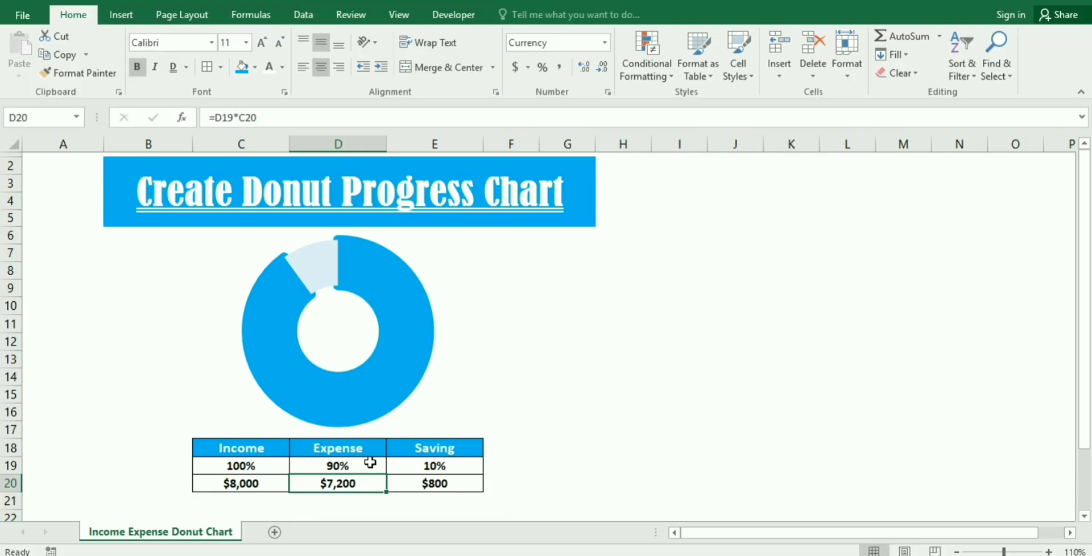
click(519, 412)
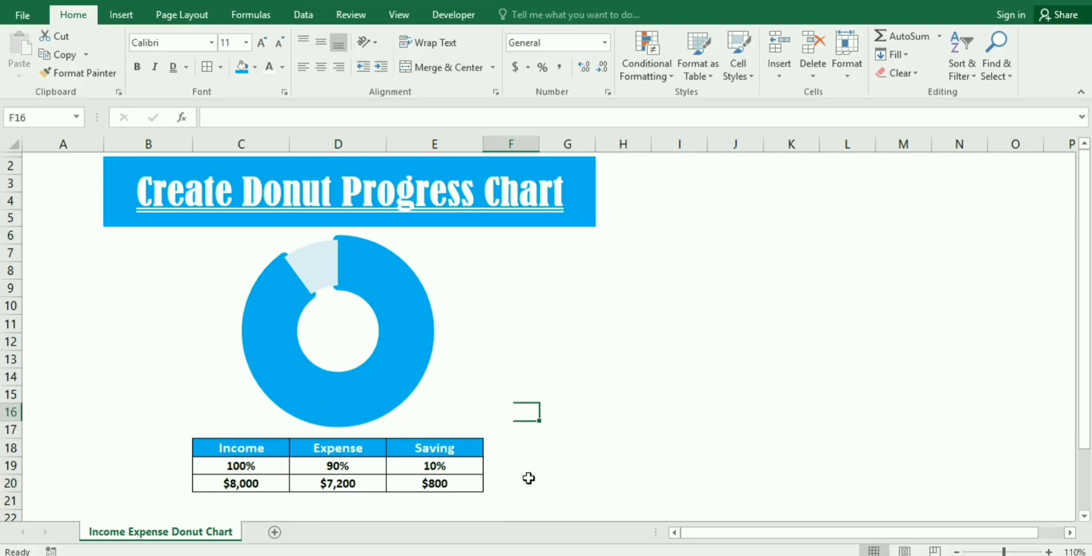
Step: Type the headers Income, Expense and Saving into cells C18, D18 and E18
click(579, 496)
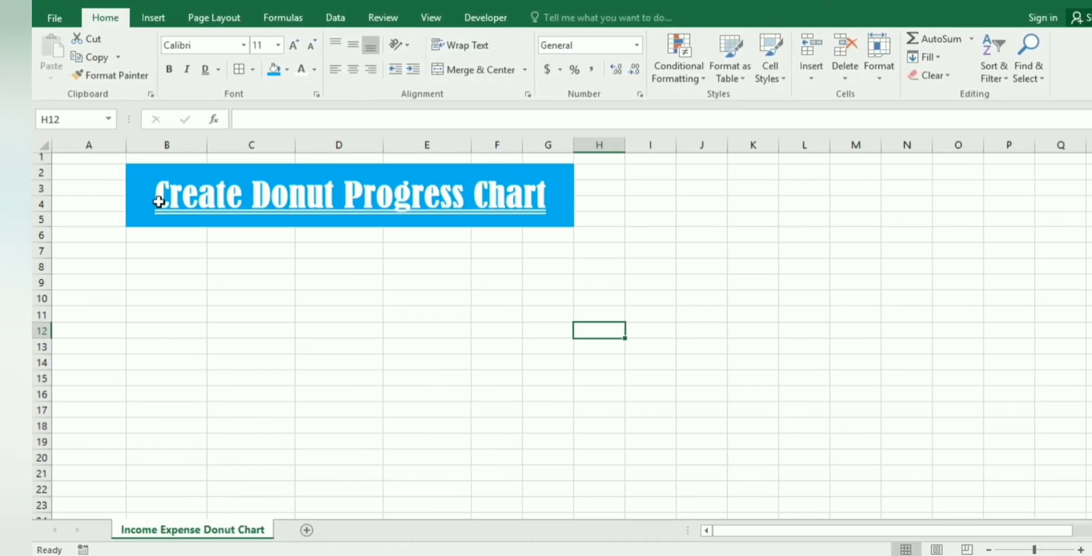
click(307, 199)
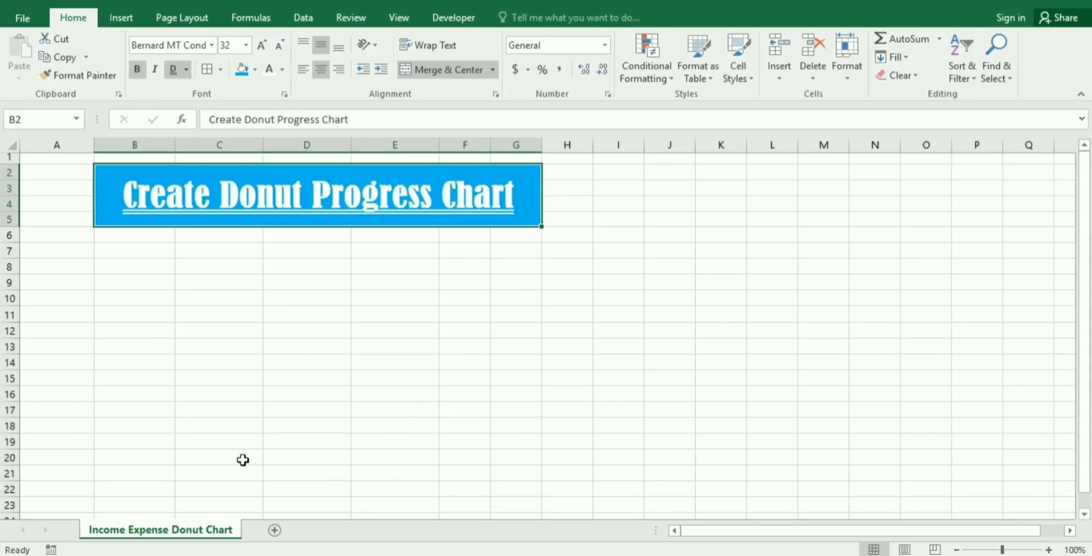
click(190, 424)
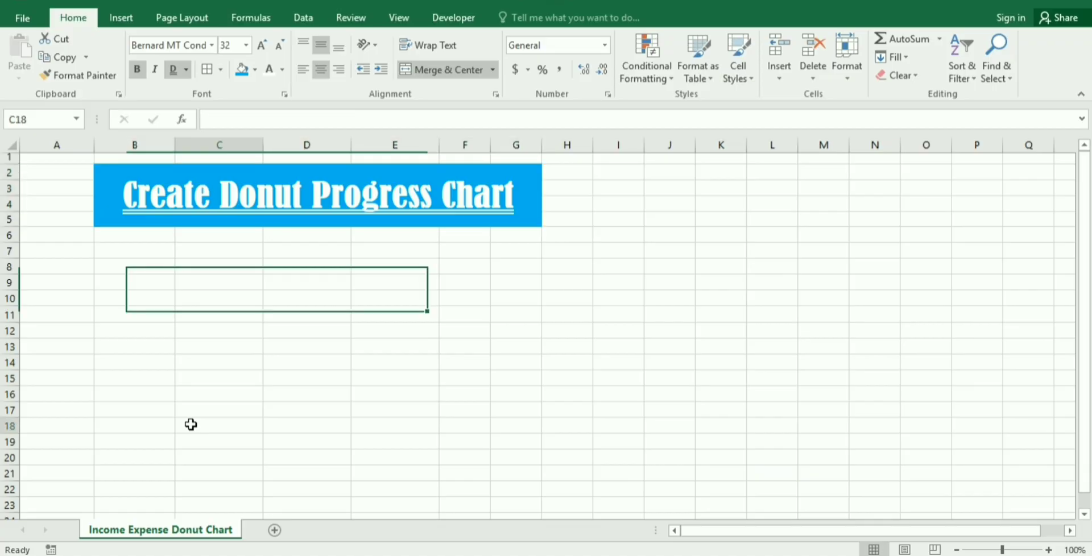
text(I)
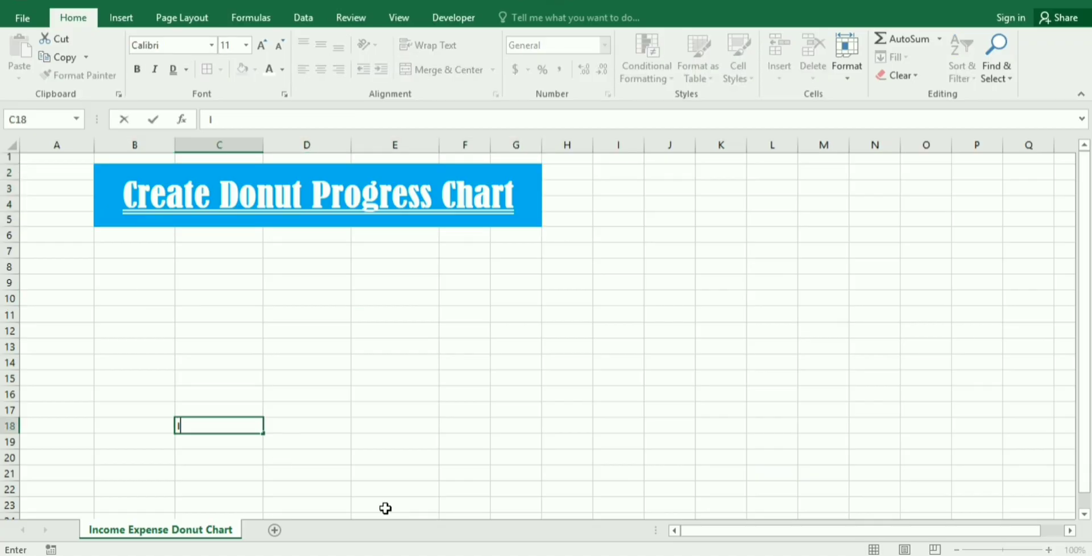
text(ncome)
key(Return)
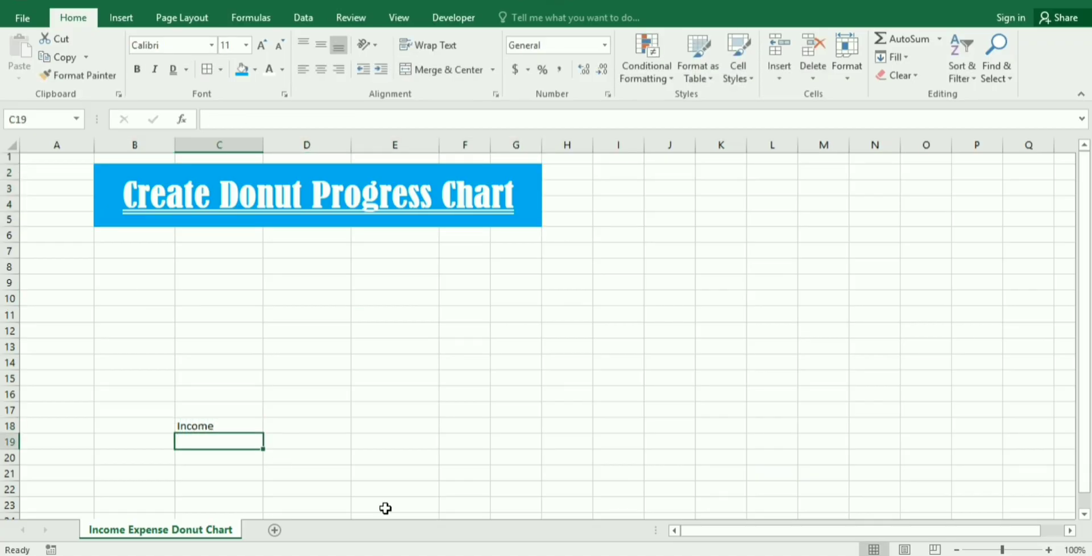
key(Up)
key(Right)
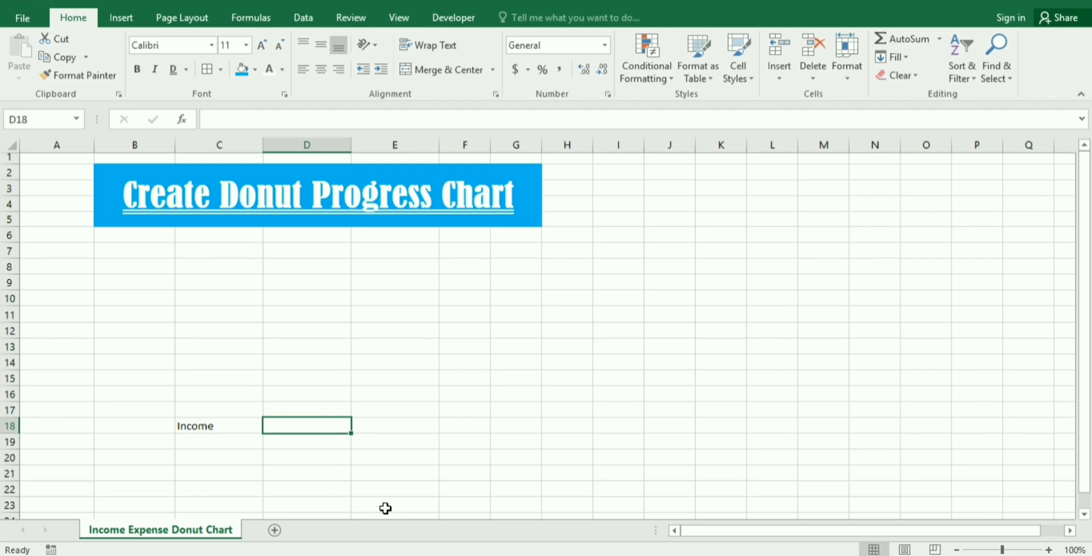
text(Expense)
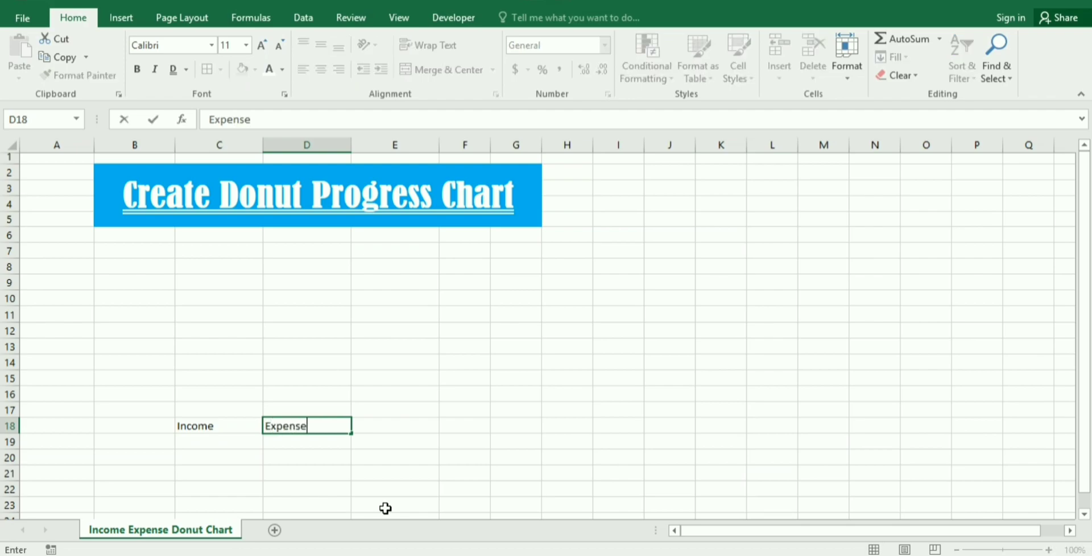
key(Right)
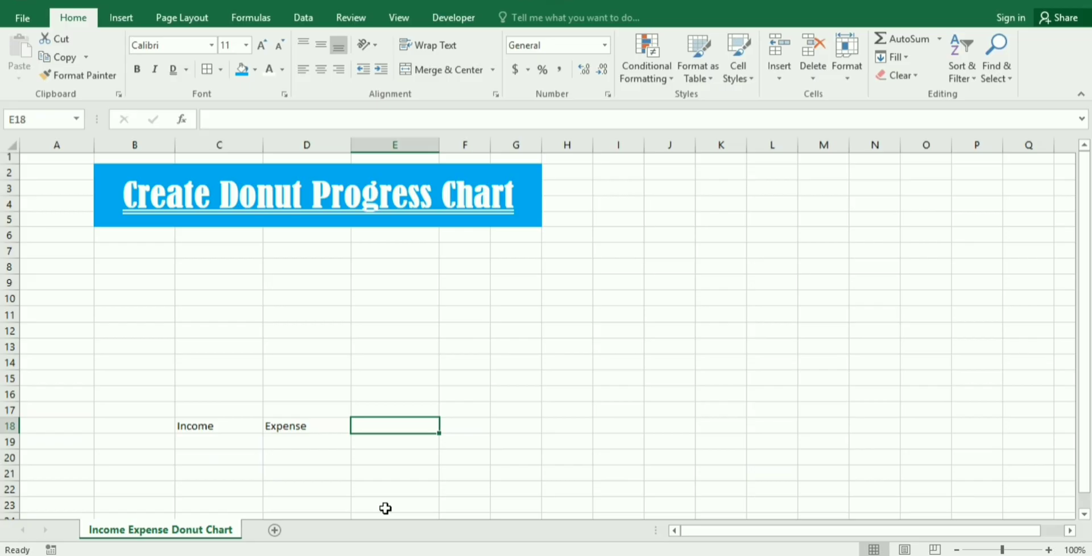
text(Sa)
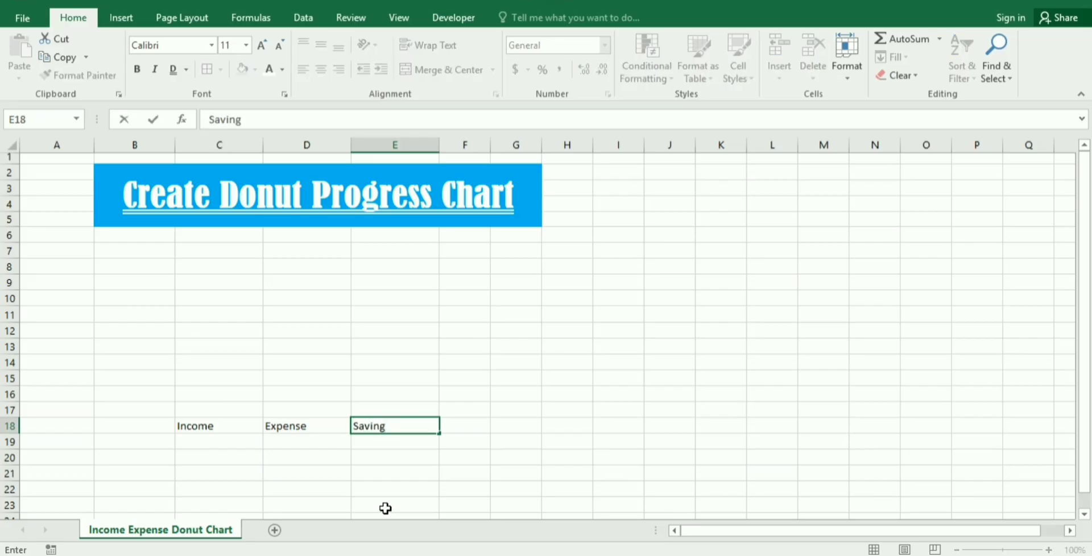
text(ving)
key(Return)
key(Left)
key(Left)
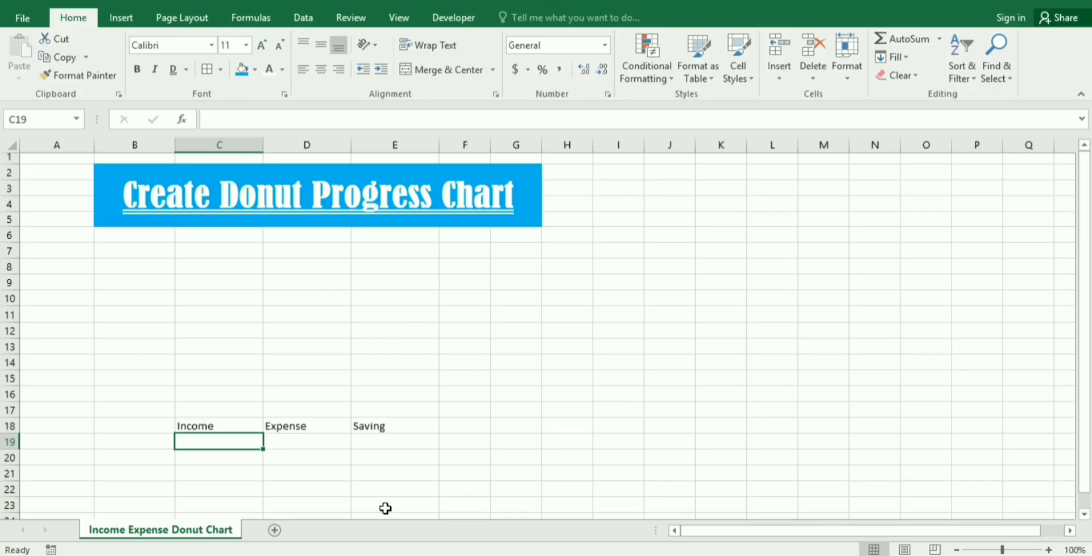
Step: Enter 1 in C19, 0.3 in D19 and the formula =C19-D19 in E19
text(1)
key(Return)
key(Up)
key(Right)
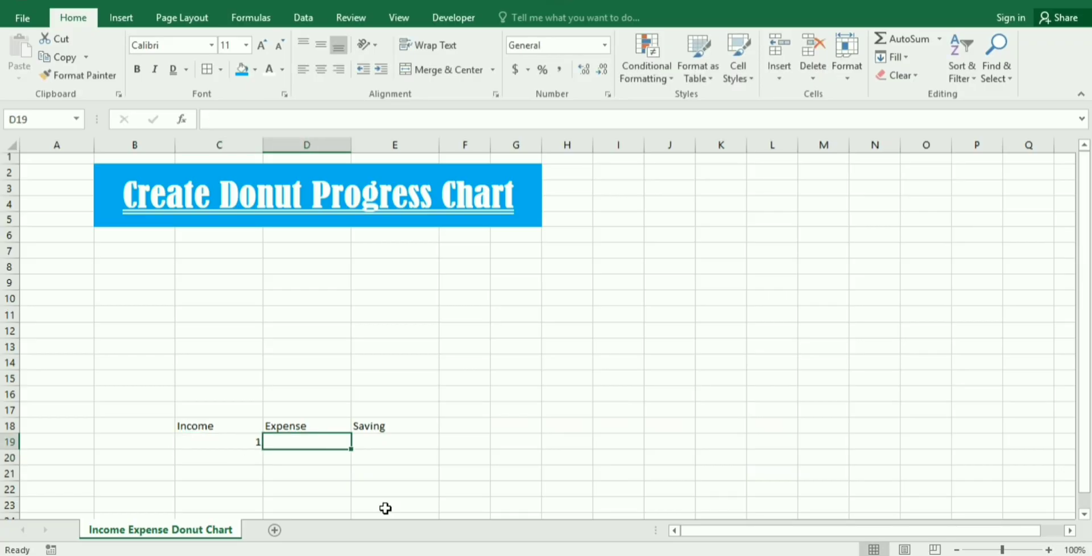
text(0.3)
key(Return)
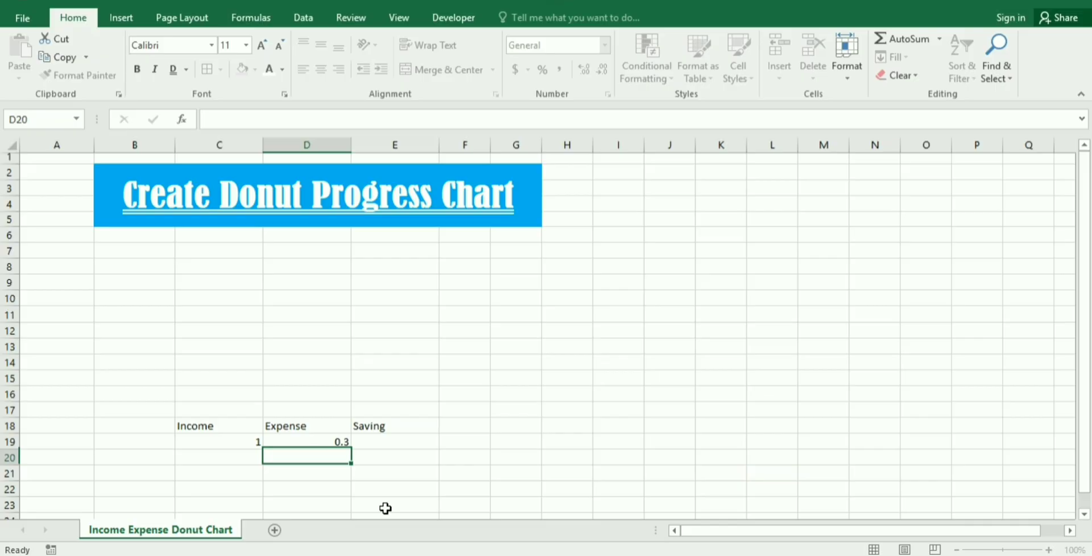
key(Up)
key(Right)
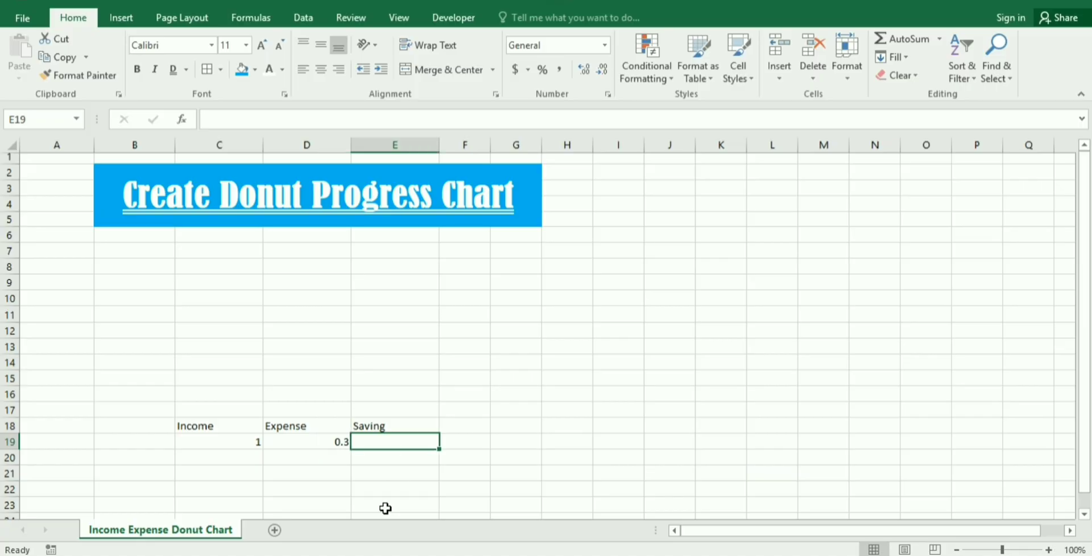
text(=)
click(238, 442)
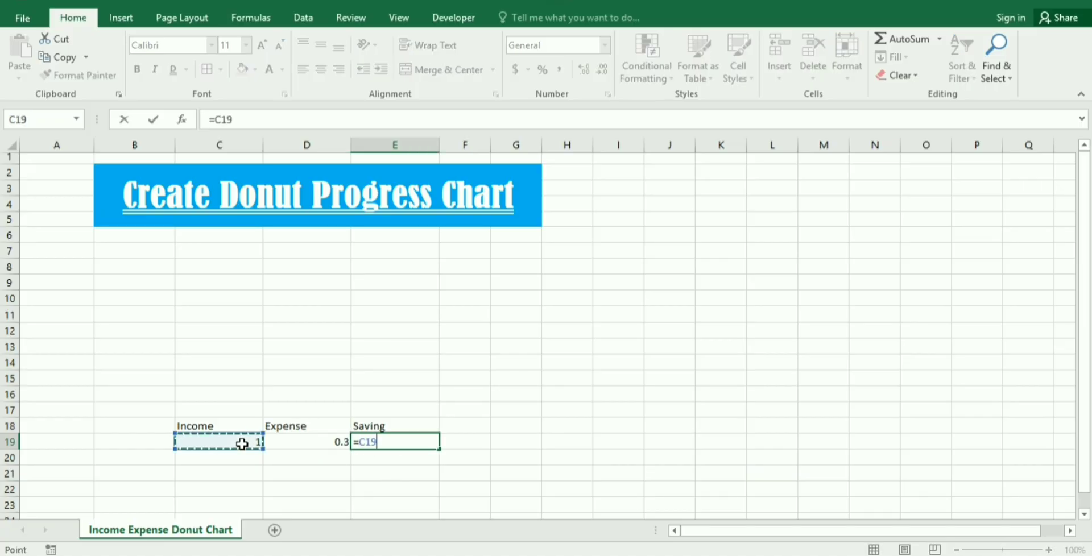
text(-)
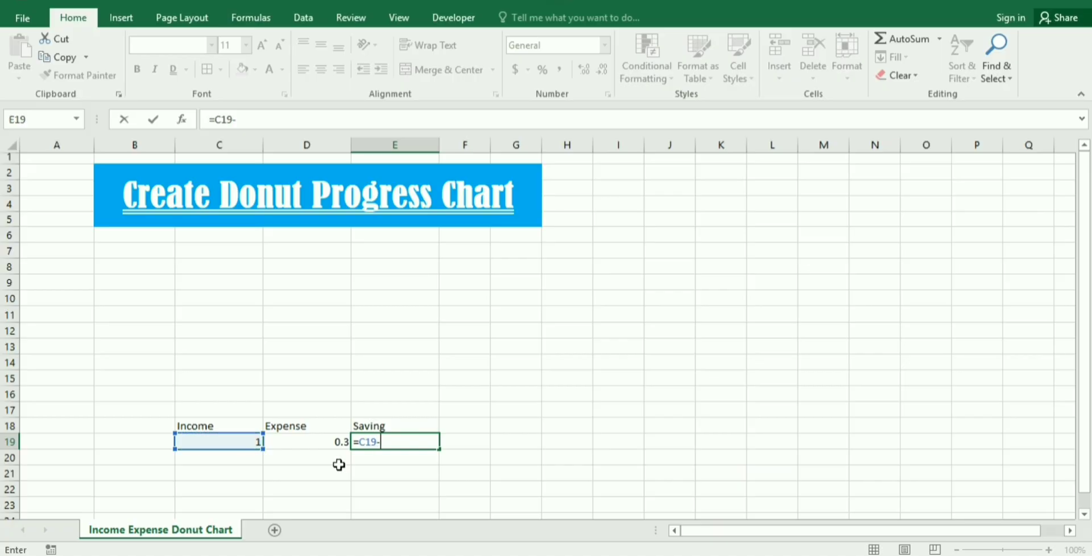
click(336, 442)
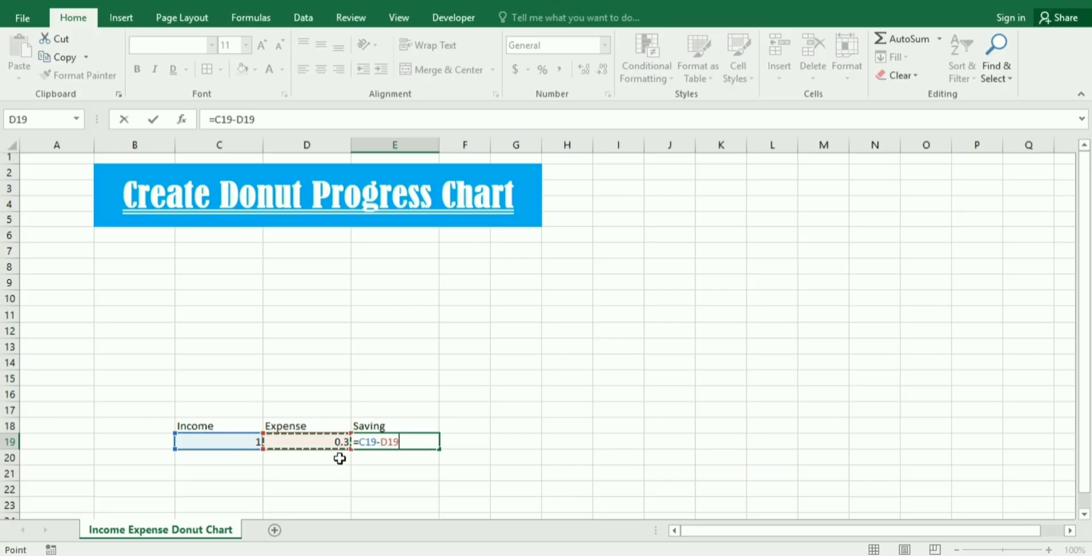
key(Return)
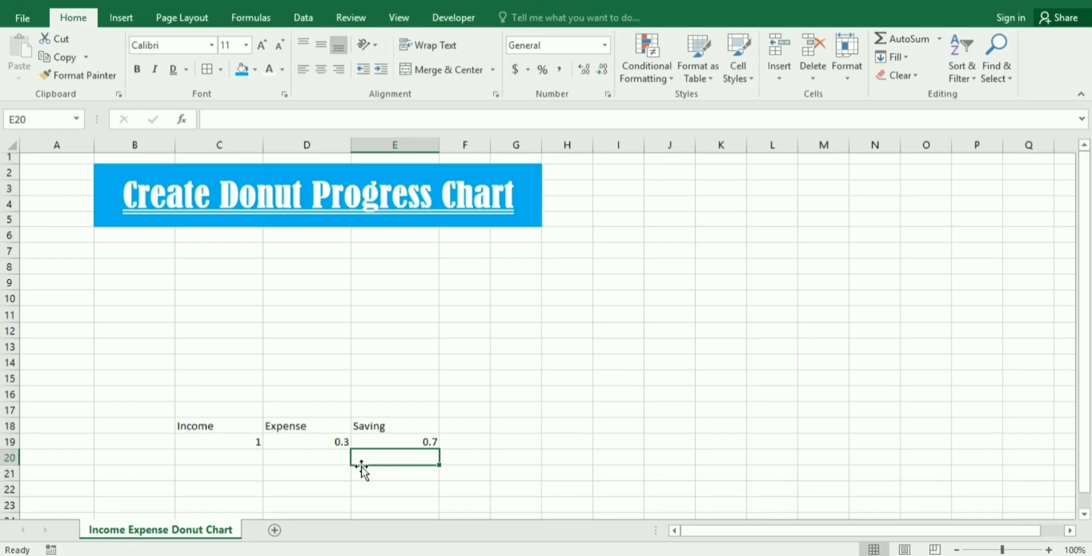
Step: Enter 8000 in C20 and the expense formula =D19*C20 in D20, giving 2400
click(228, 457)
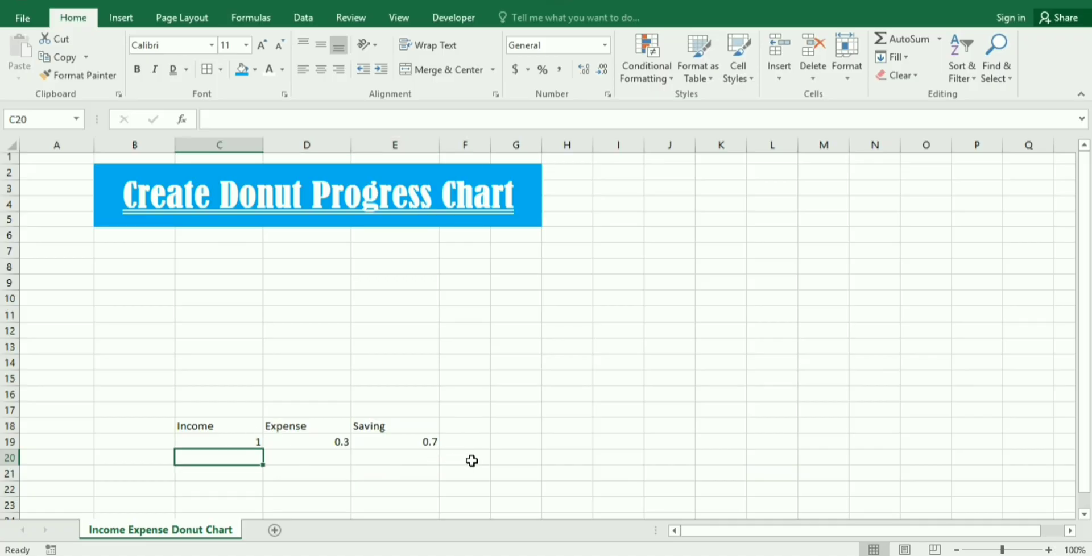
text(8000)
key(Return)
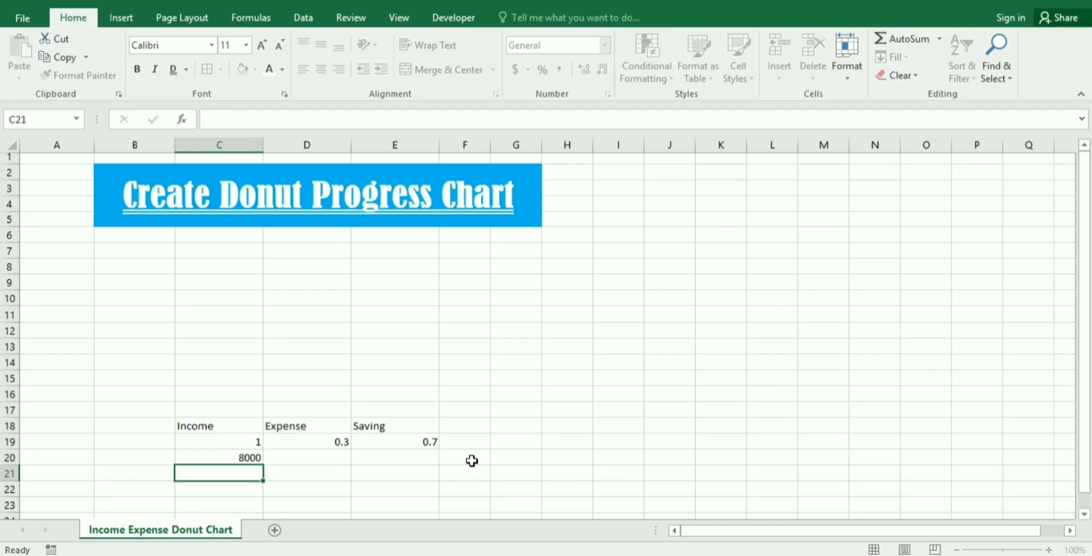
key(Up)
key(Right)
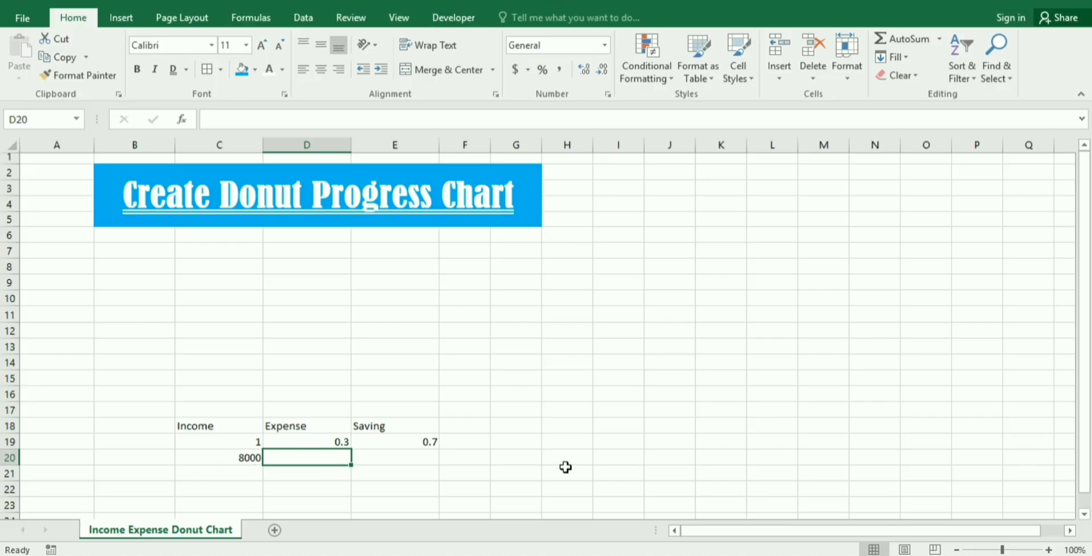
text(=)
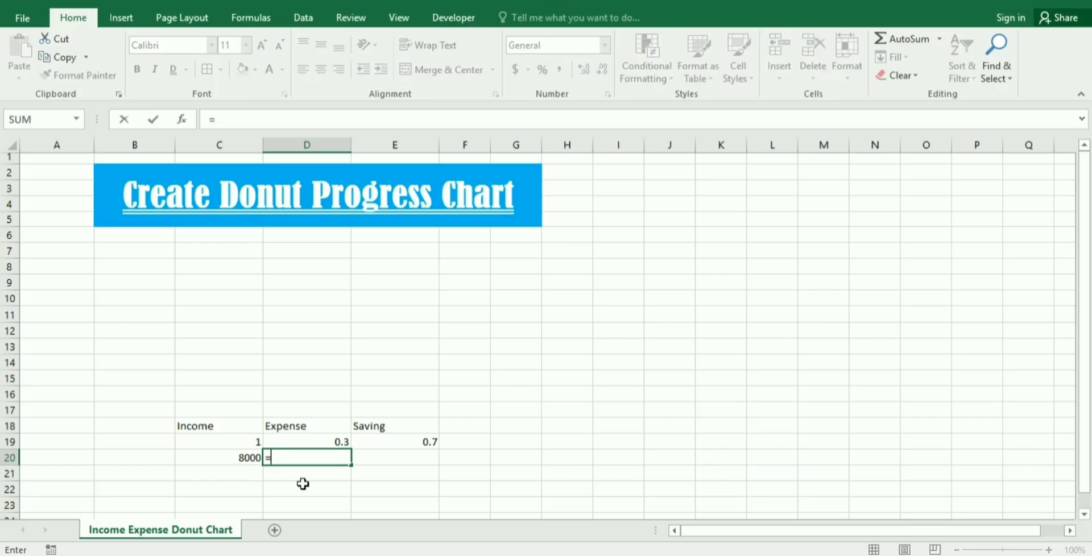
click(321, 440)
text(*)
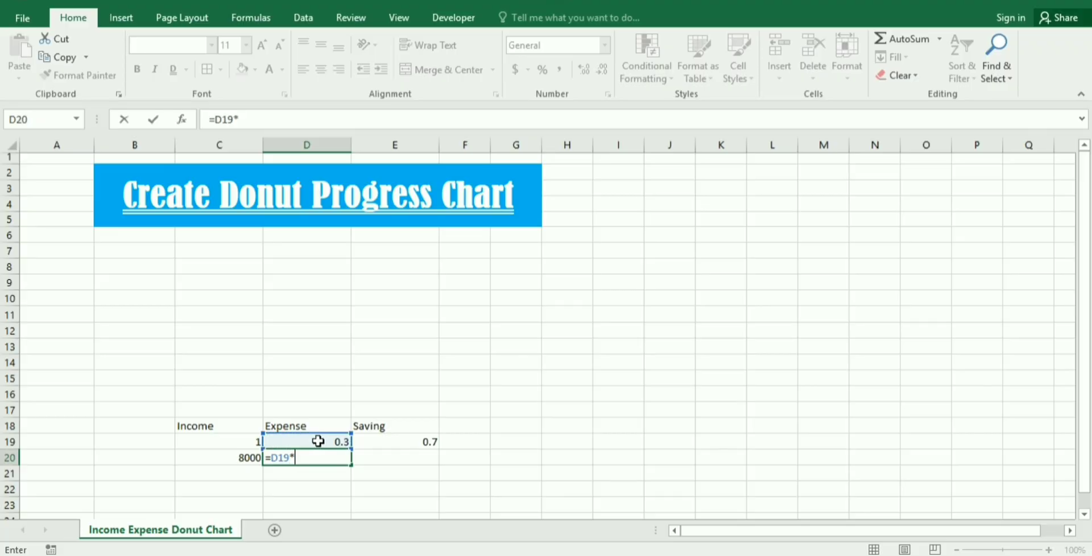
click(238, 455)
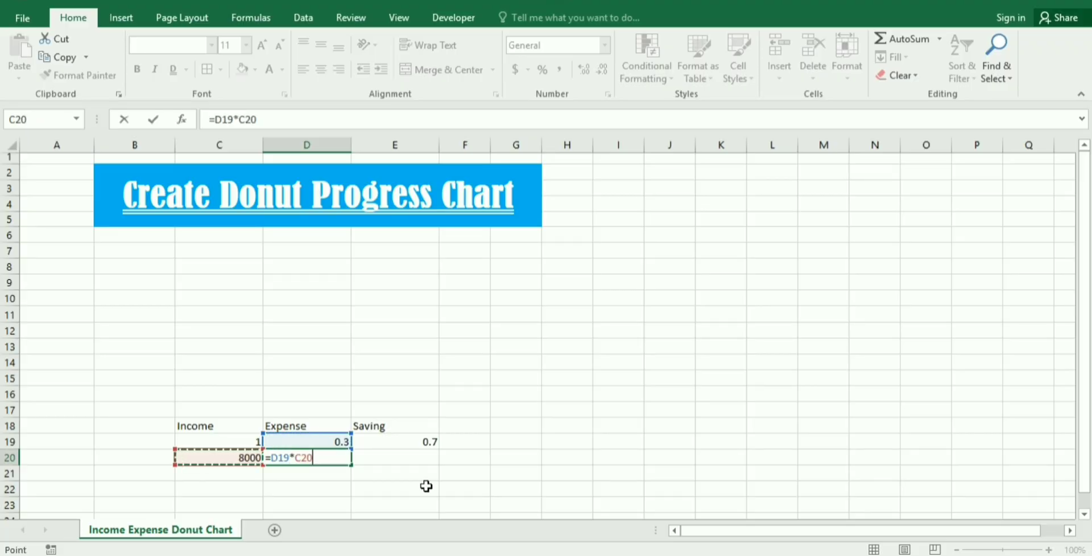
key(Return)
Step: Compute the saving in E20 as =C20-D20, giving 5600
key(Up)
key(Right)
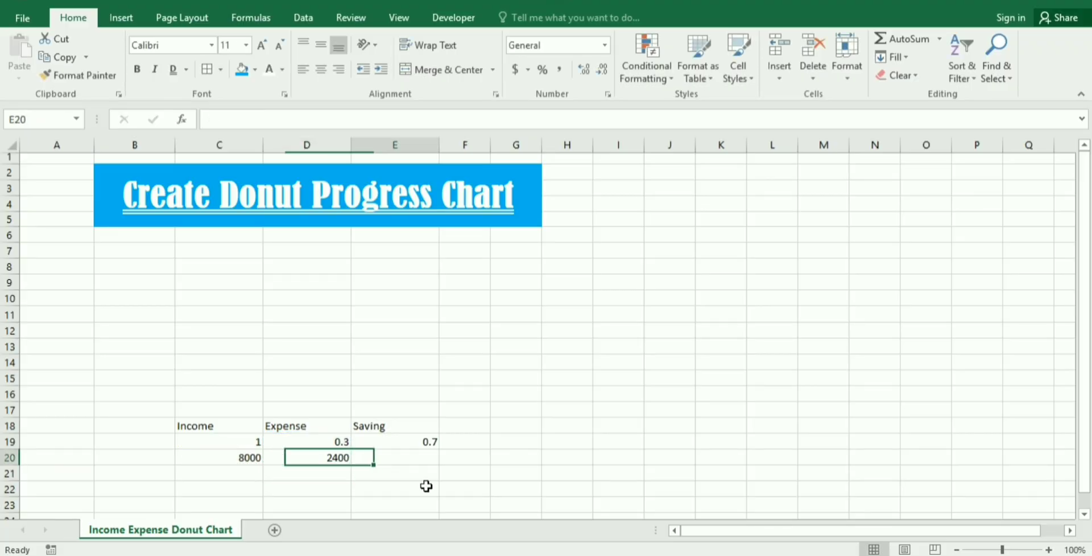
text(=)
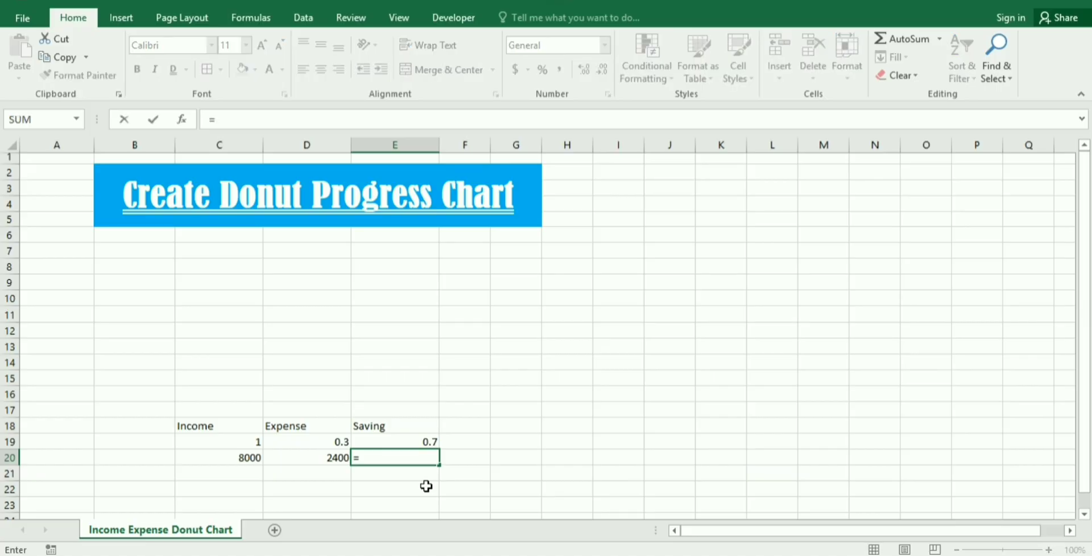
click(244, 455)
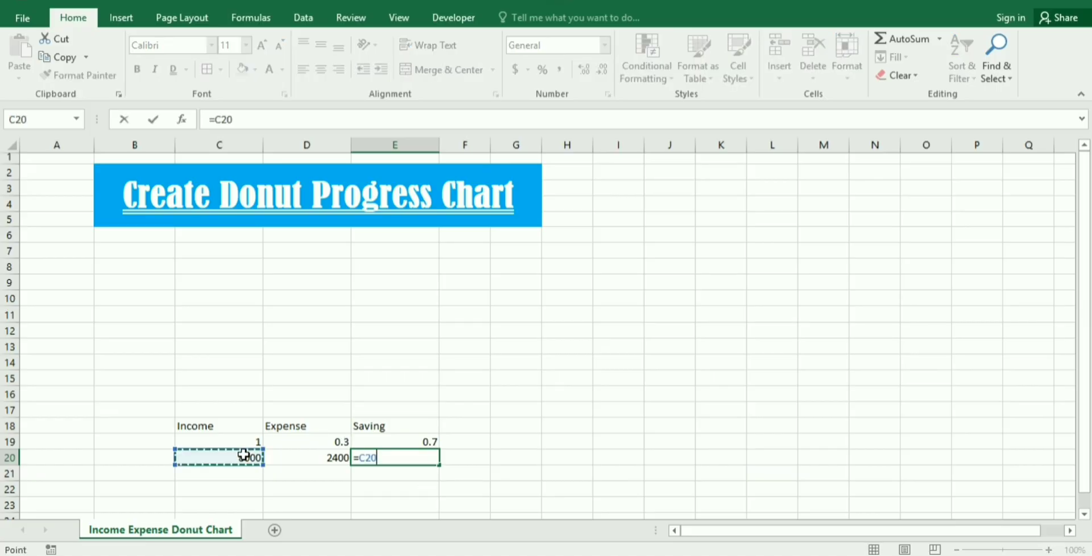
text(-)
click(343, 457)
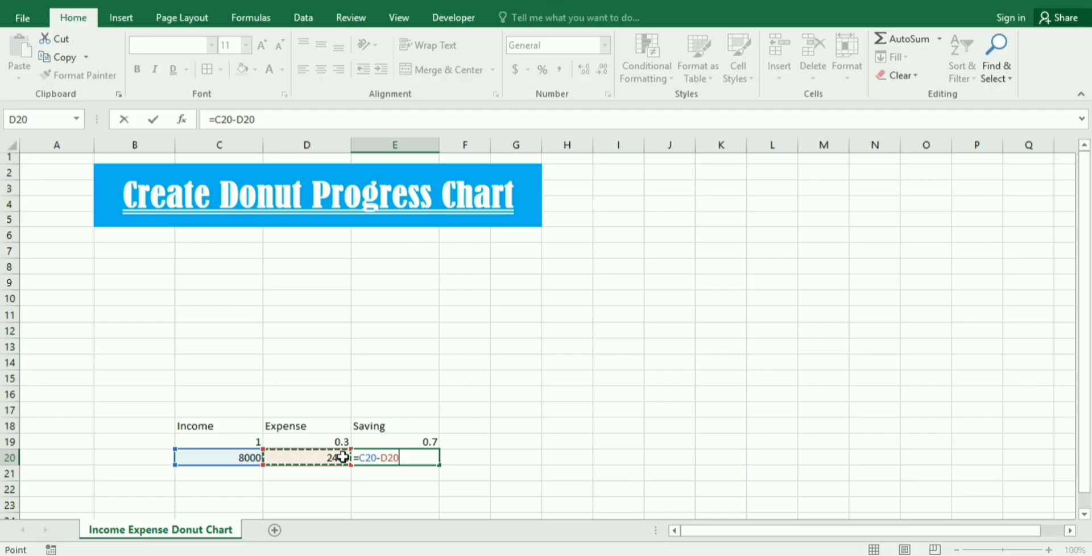
key(Return)
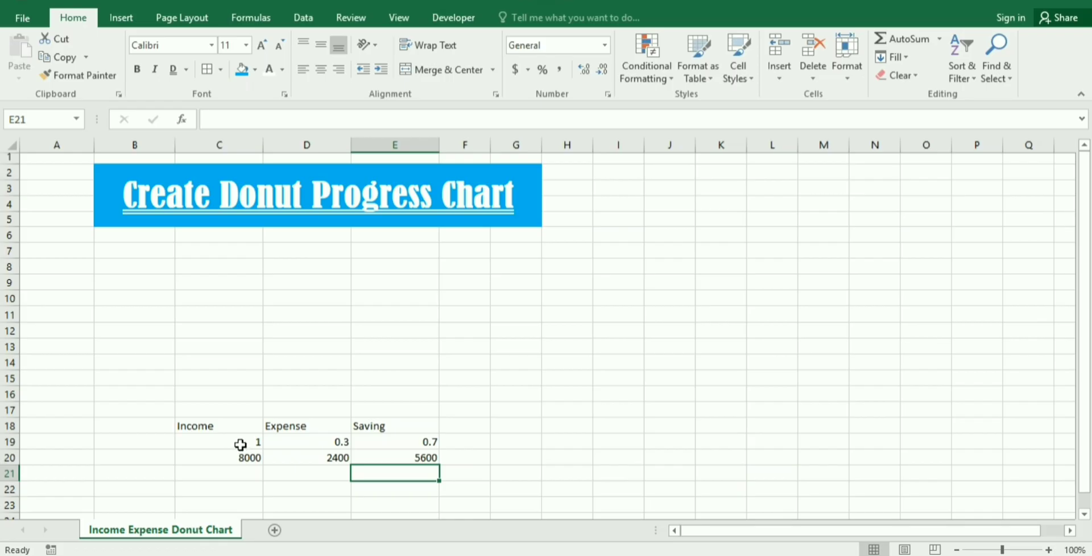
Step: Format C19:E19 as percentages and C20:E20 as currency with 0 decimals and red negatives
drag(240, 445, 414, 437)
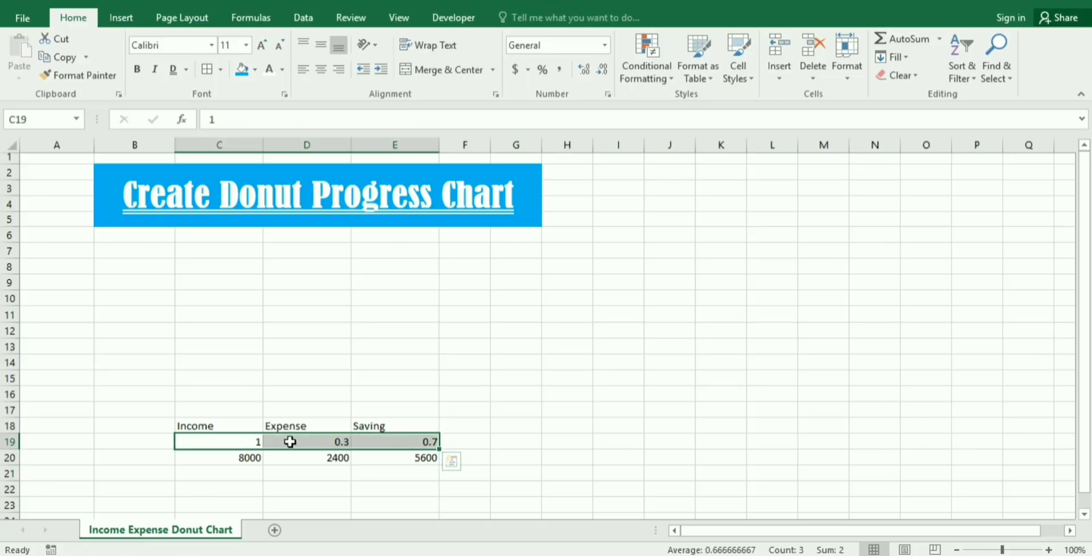
click(541, 70)
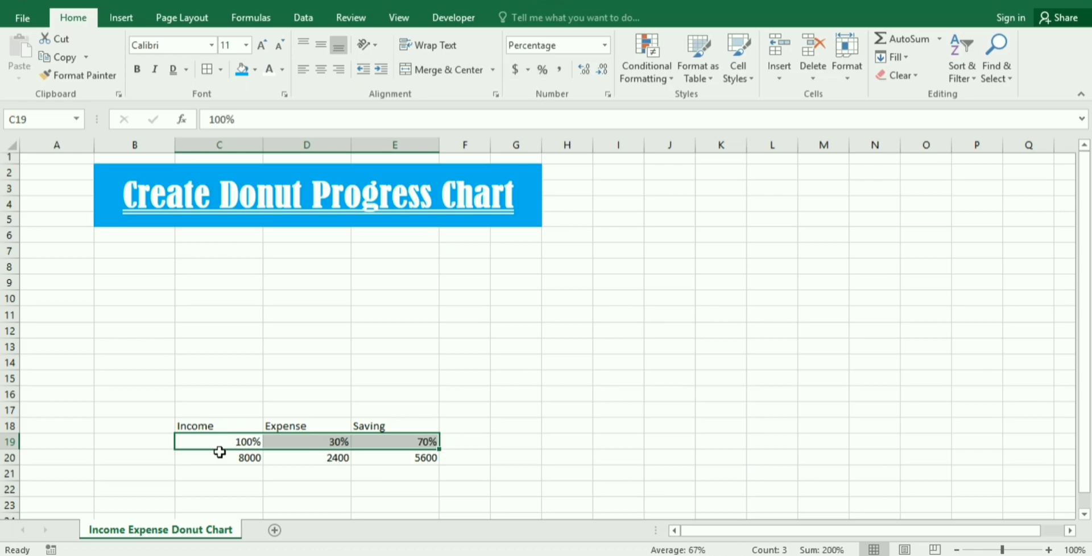
drag(220, 459, 407, 456)
right_click(377, 456)
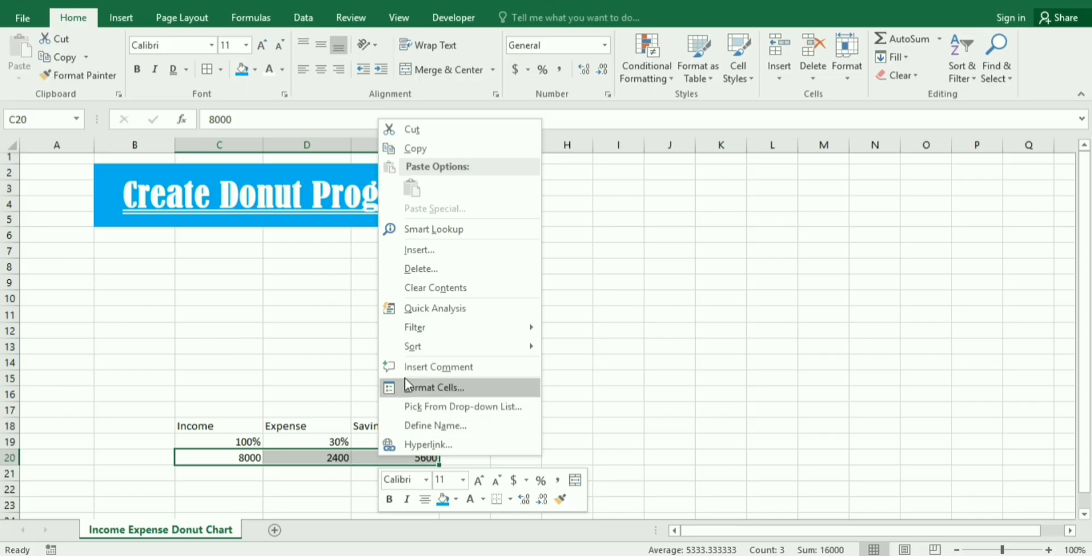
click(430, 389)
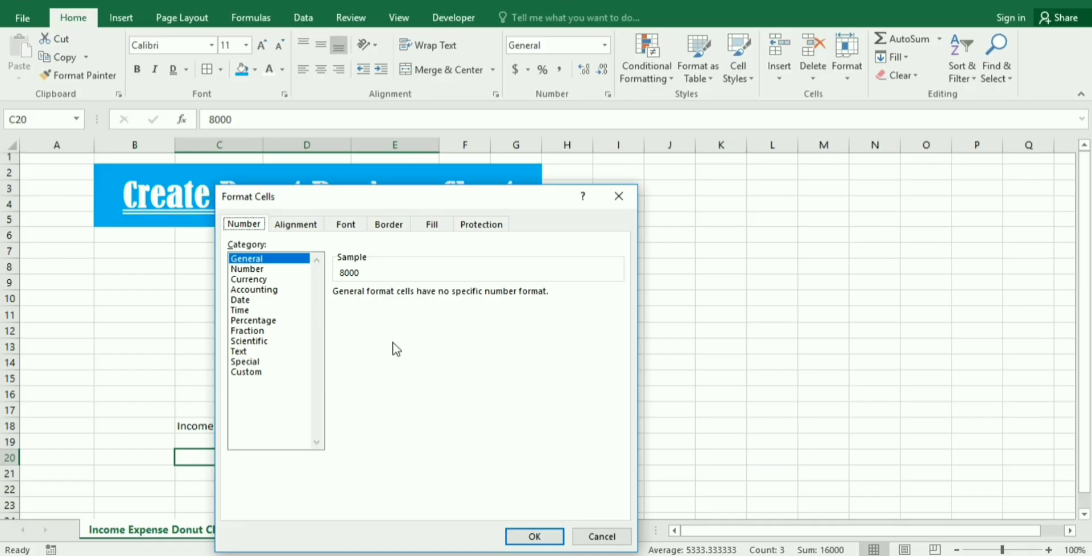
click(247, 280)
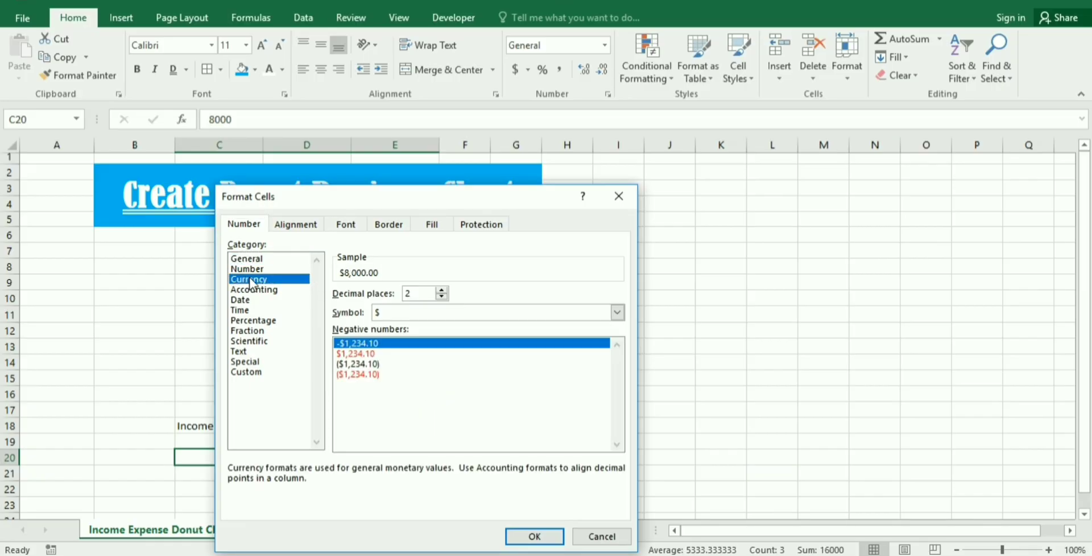
click(346, 353)
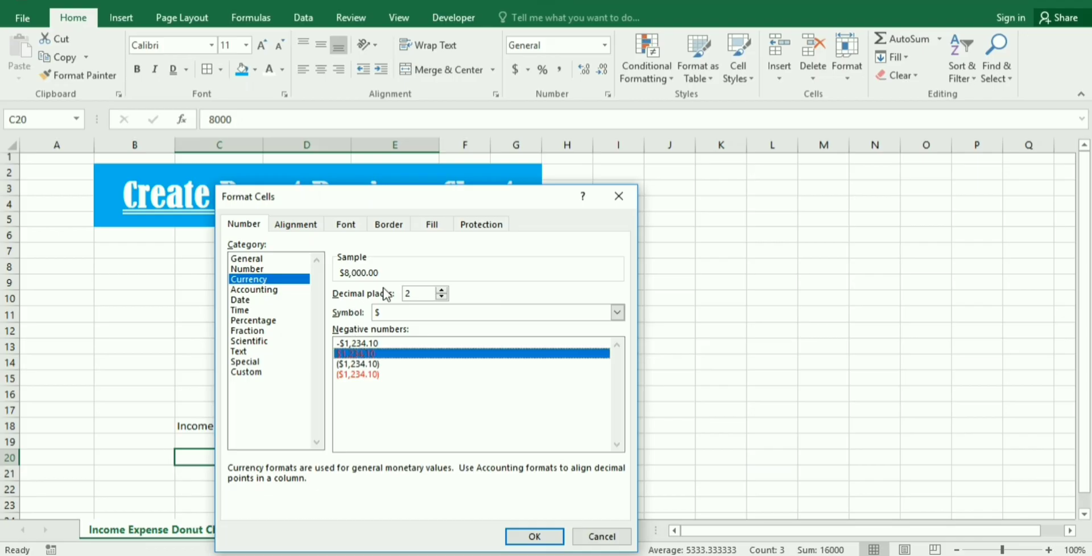
click(441, 297)
click(441, 296)
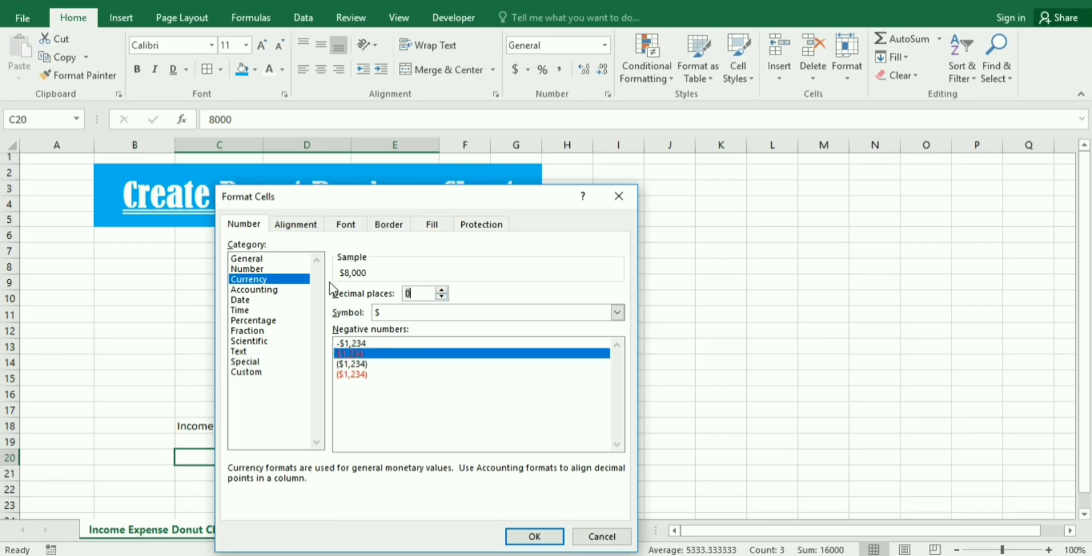
click(512, 537)
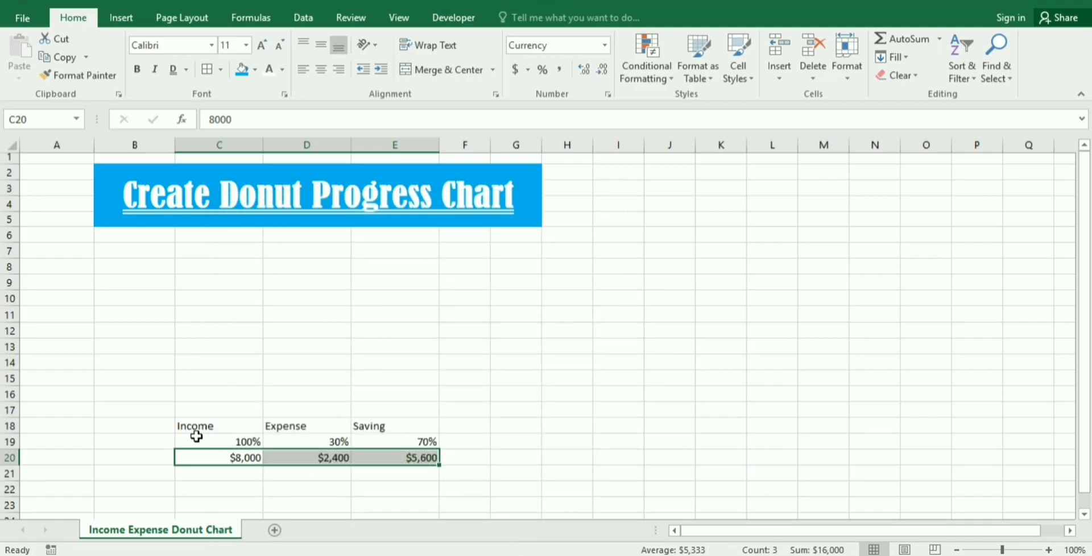
Step: Give the table C18:E20 all borders and center its contents horizontally and vertically
drag(195, 428, 414, 457)
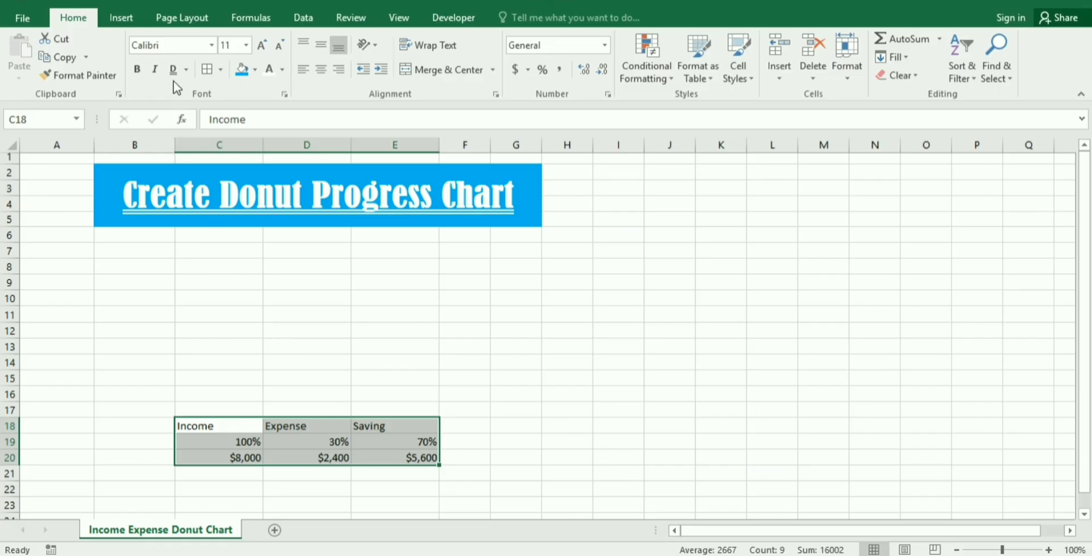
click(208, 71)
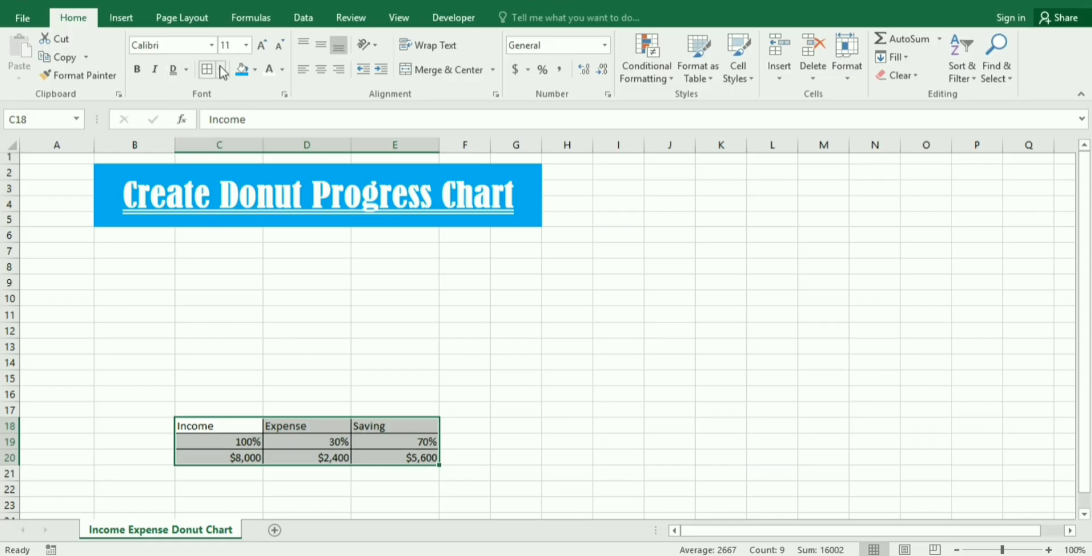
click(303, 70)
click(321, 70)
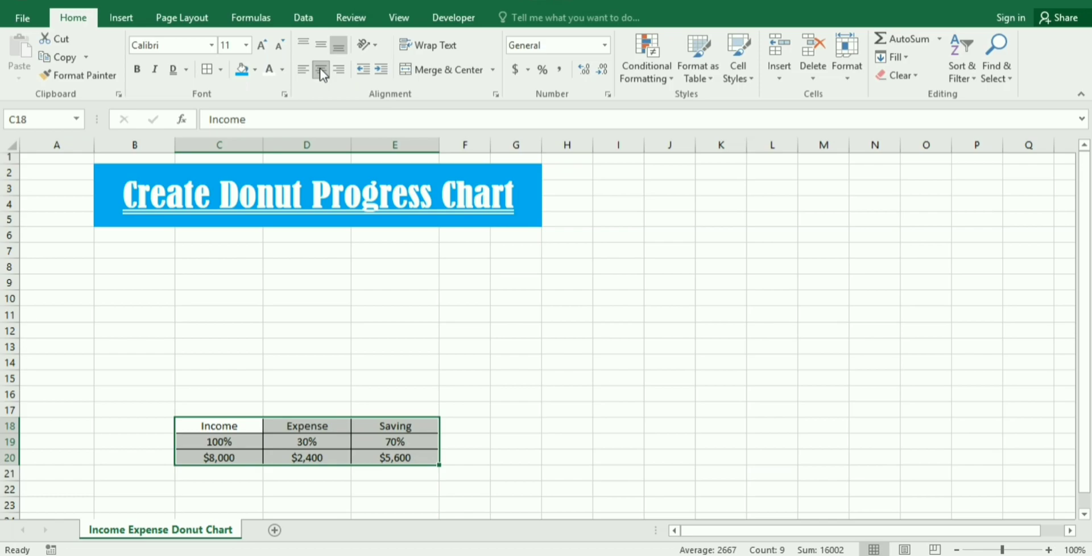
click(328, 47)
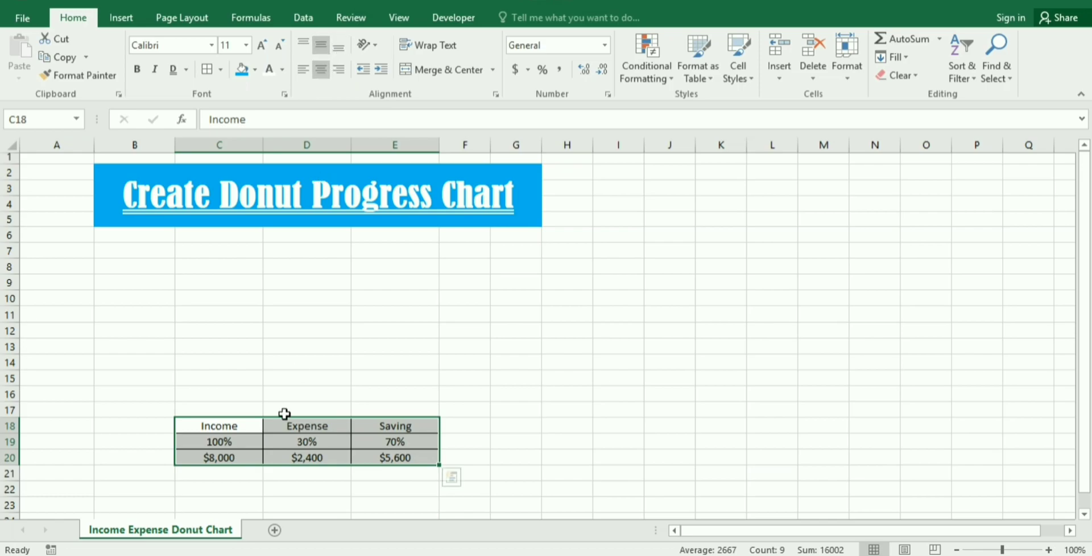
Step: Style the header row bold with blue fill, white text and font size 12
drag(227, 422, 363, 421)
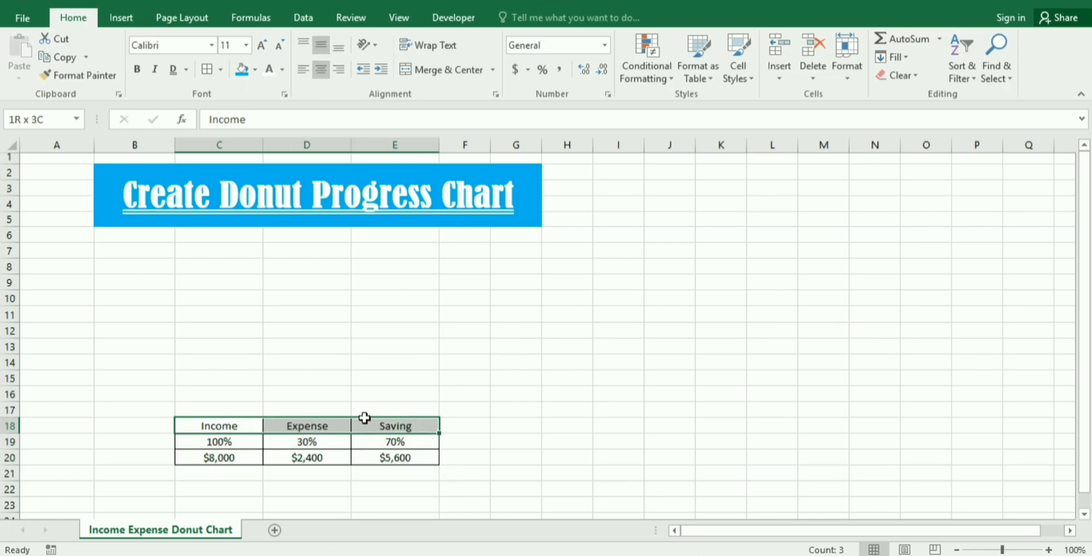
click(136, 69)
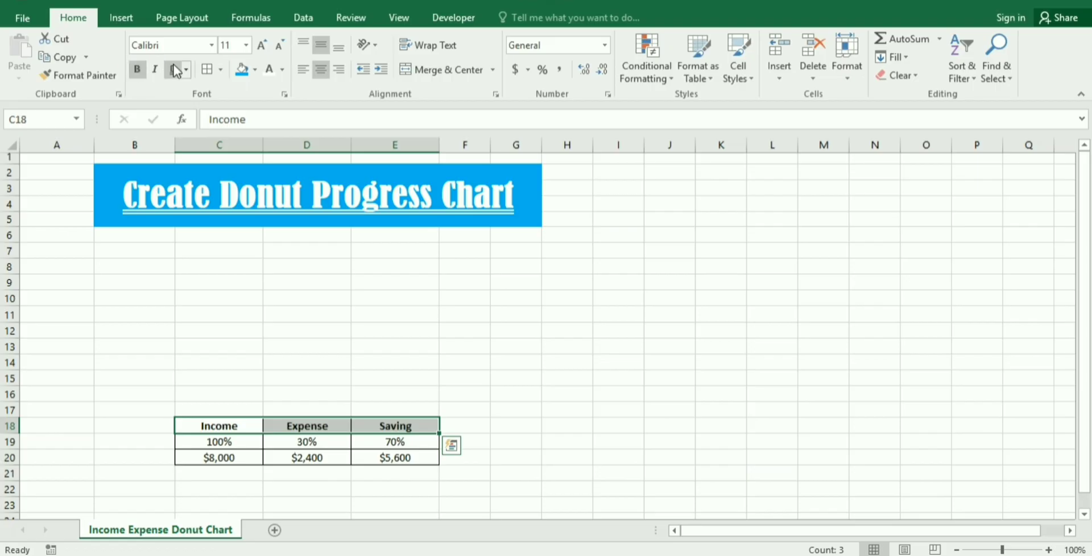
click(256, 70)
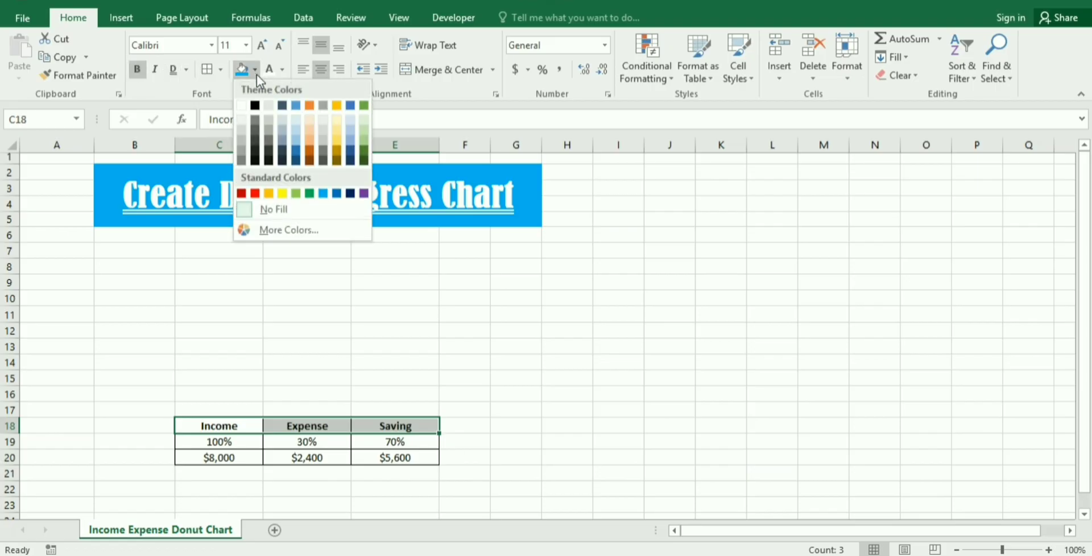
click(323, 193)
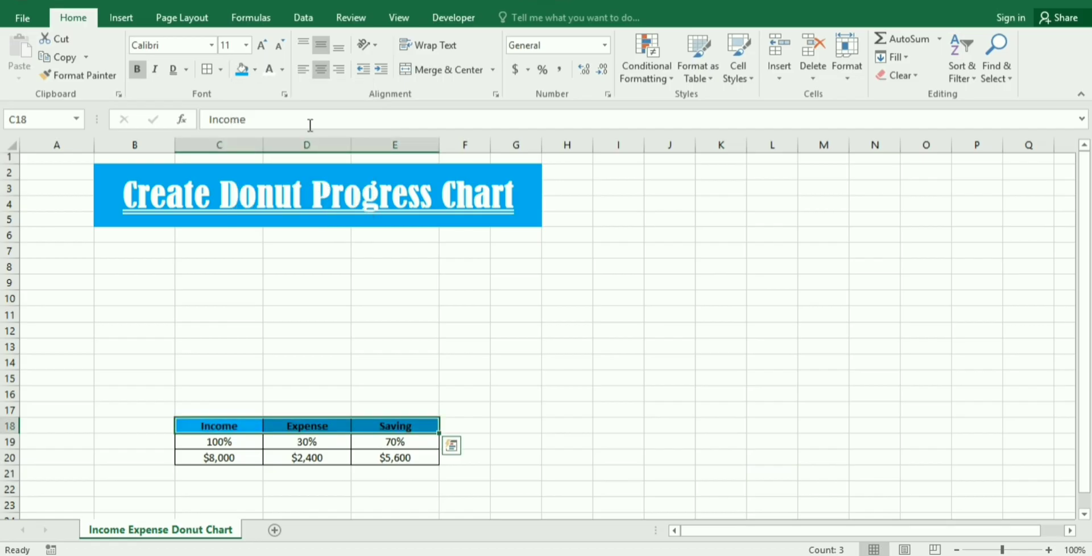
click(268, 72)
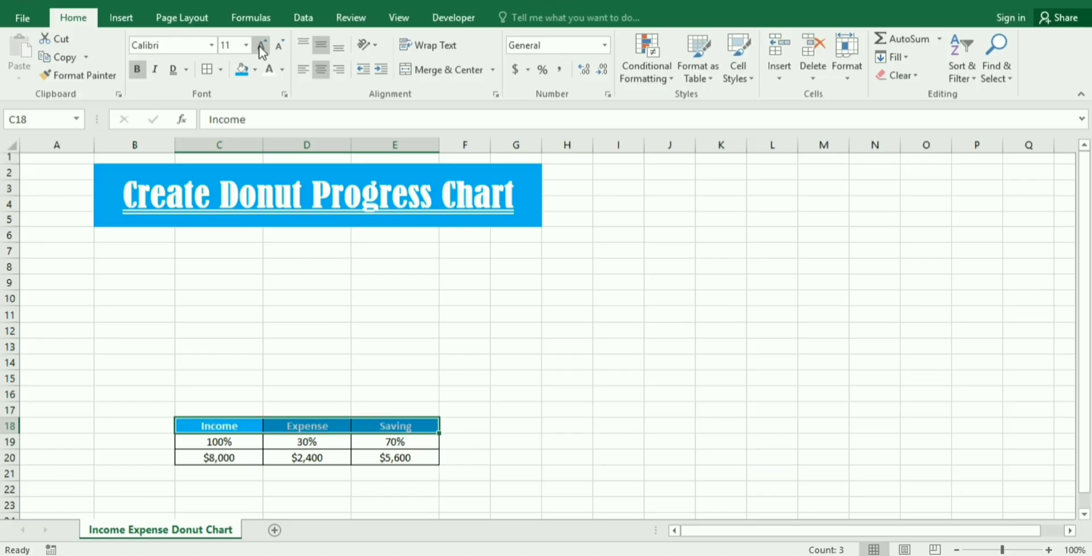
click(262, 50)
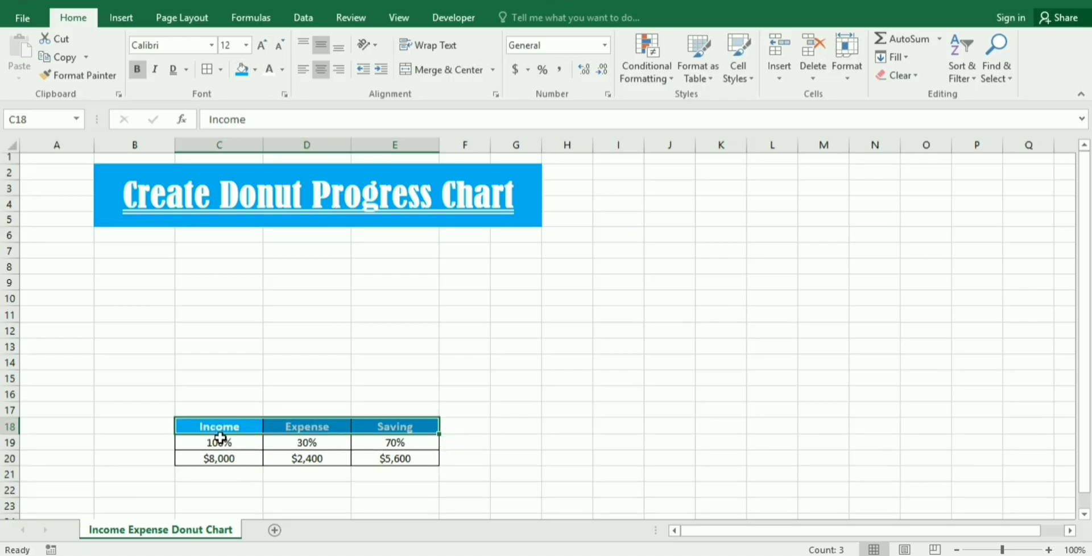
Step: Bold the percentage and dollar figures in rows 19–20
drag(220, 437, 391, 455)
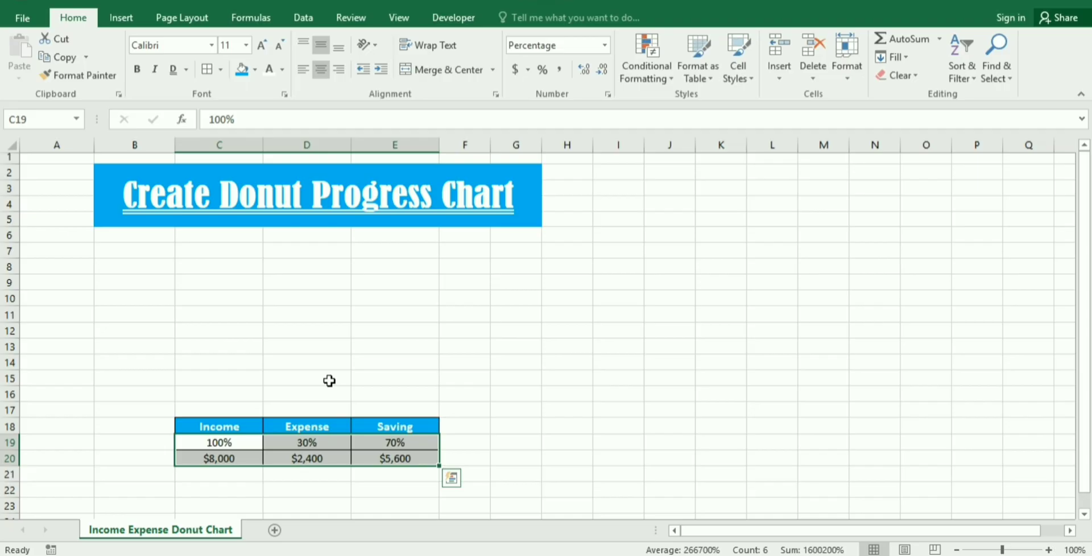
click(137, 69)
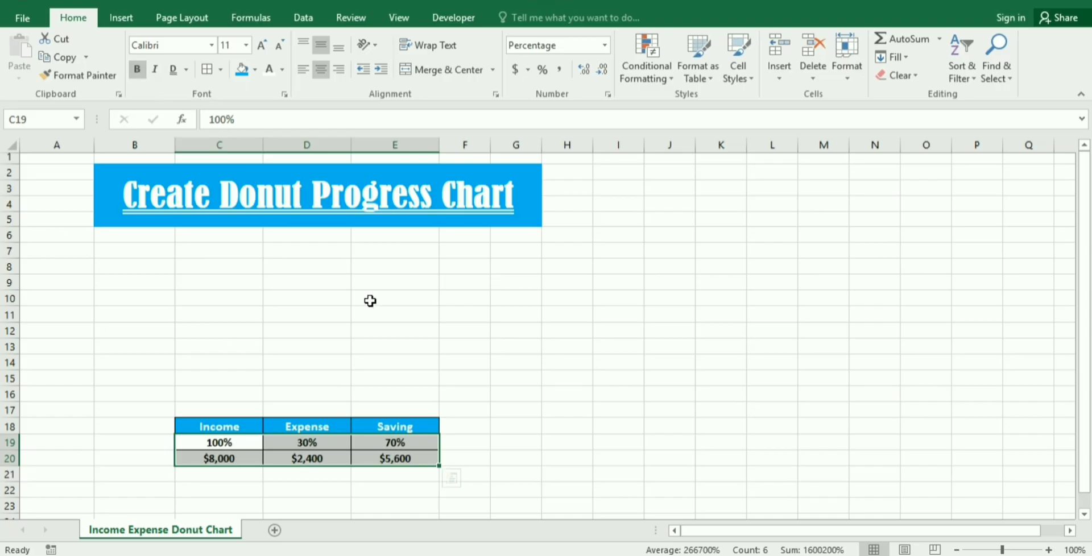
click(391, 333)
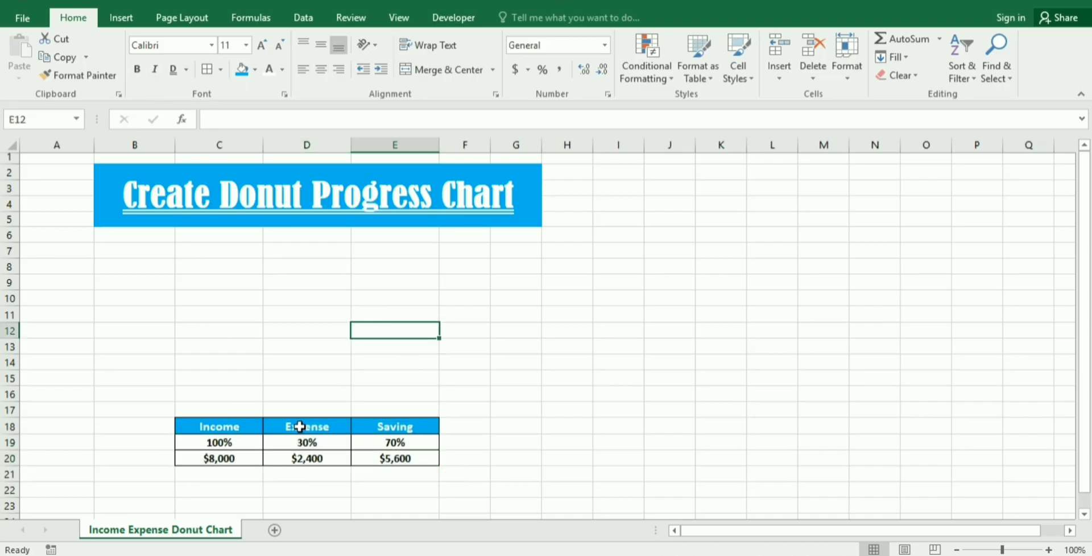
Step: Insert a doughnut chart from the 30% and 70% in D19:E19 and drag it above the table
click(288, 443)
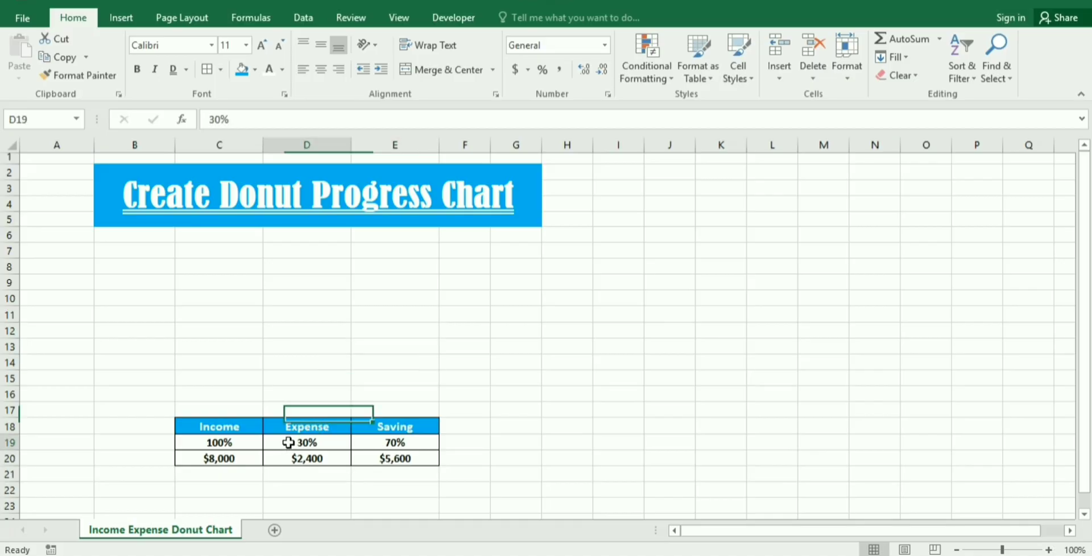
drag(289, 442, 378, 443)
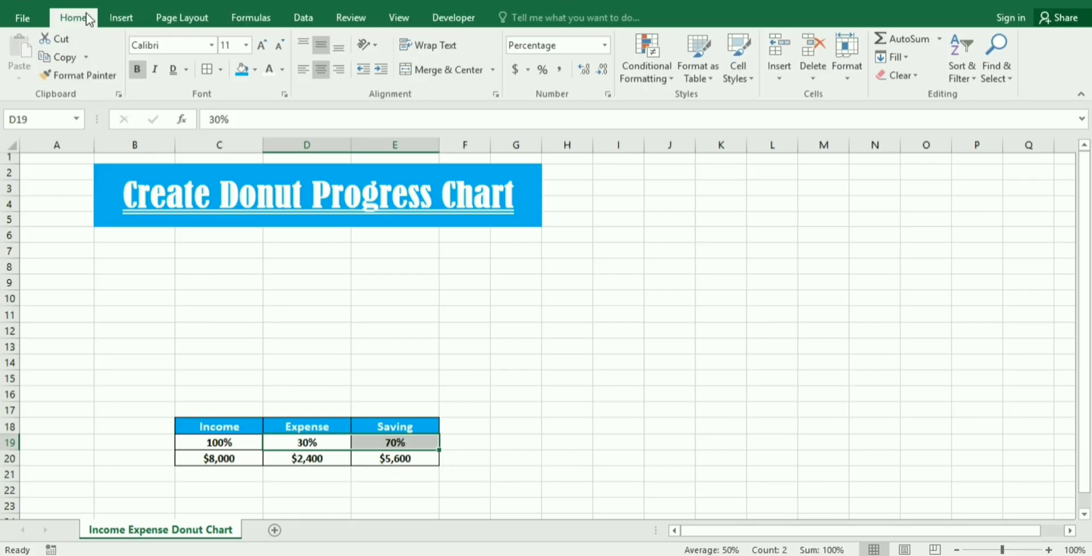
click(119, 19)
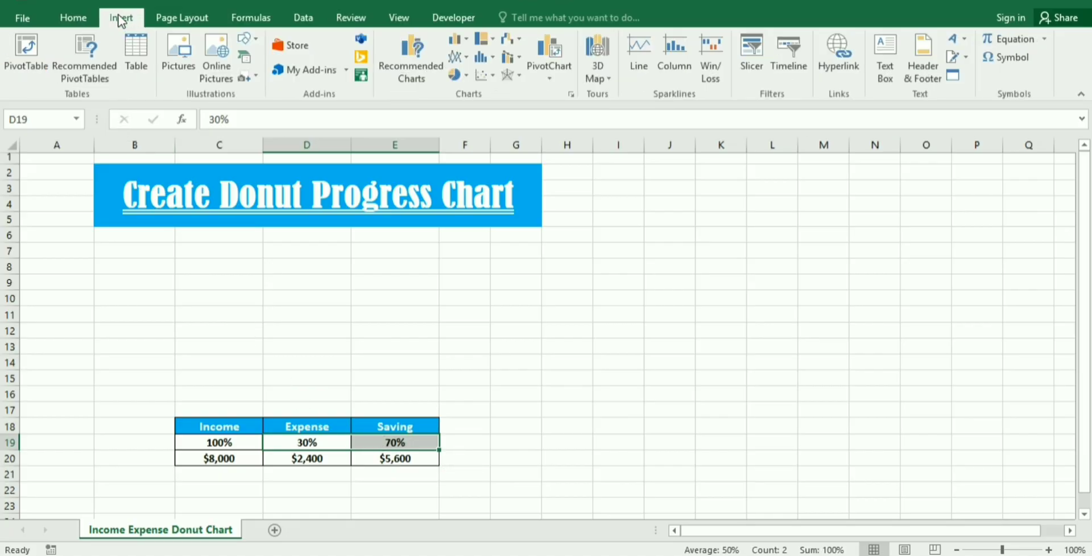
click(465, 81)
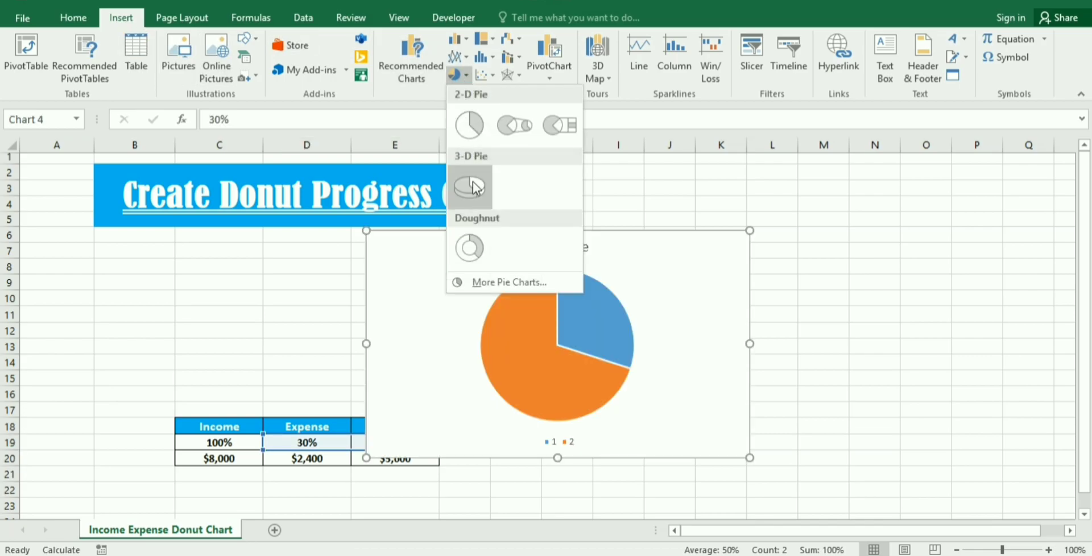
click(469, 255)
drag(487, 259, 263, 208)
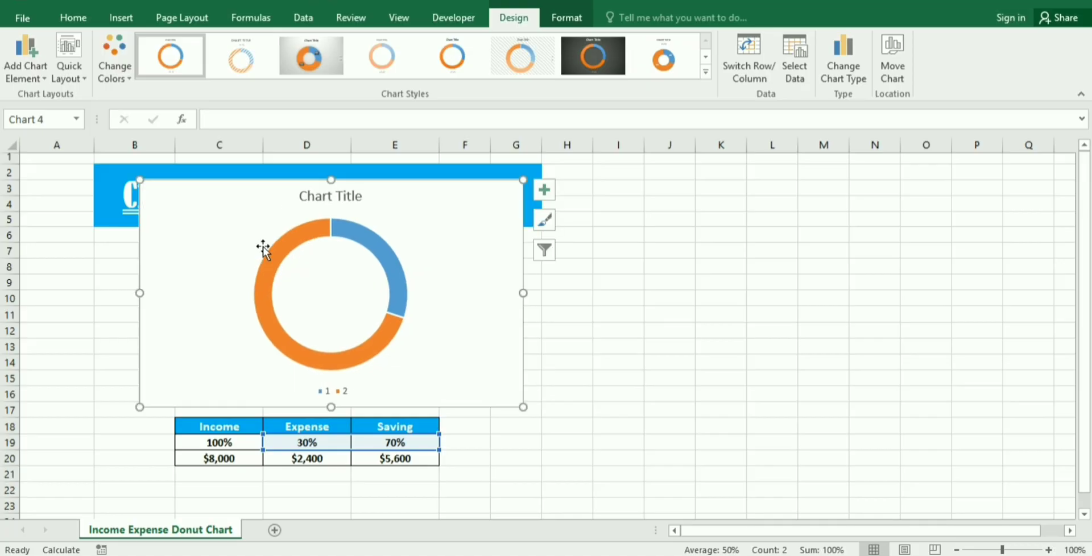
Step: Delete the chart title and legend, shrink the chart and position it below the banner
click(323, 198)
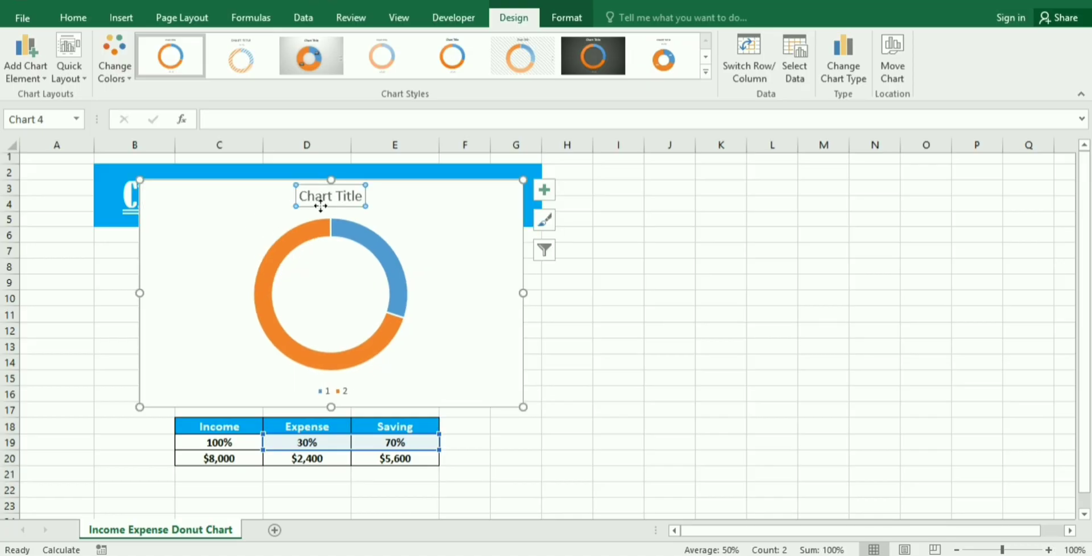
key(Delete)
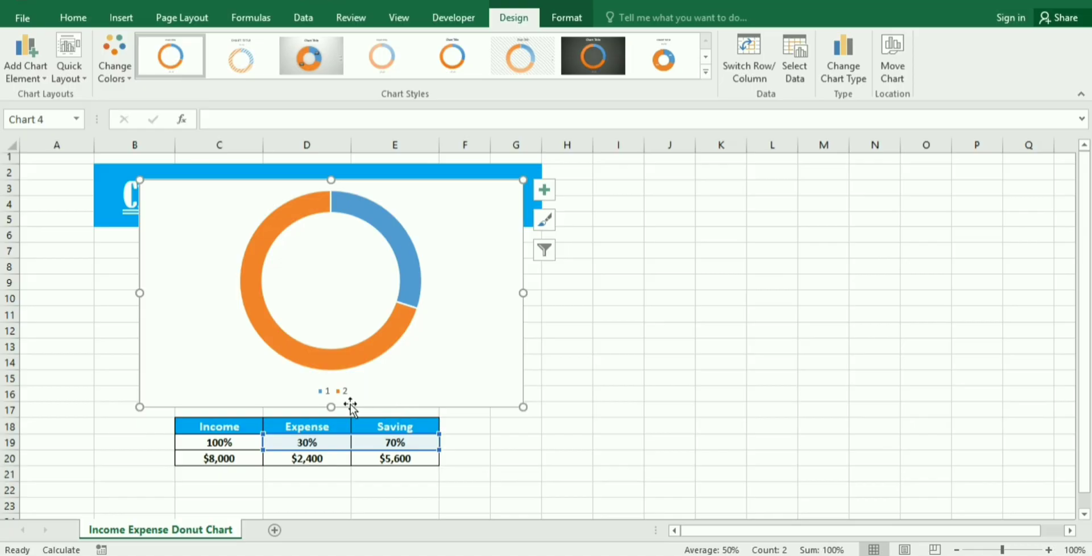
click(333, 393)
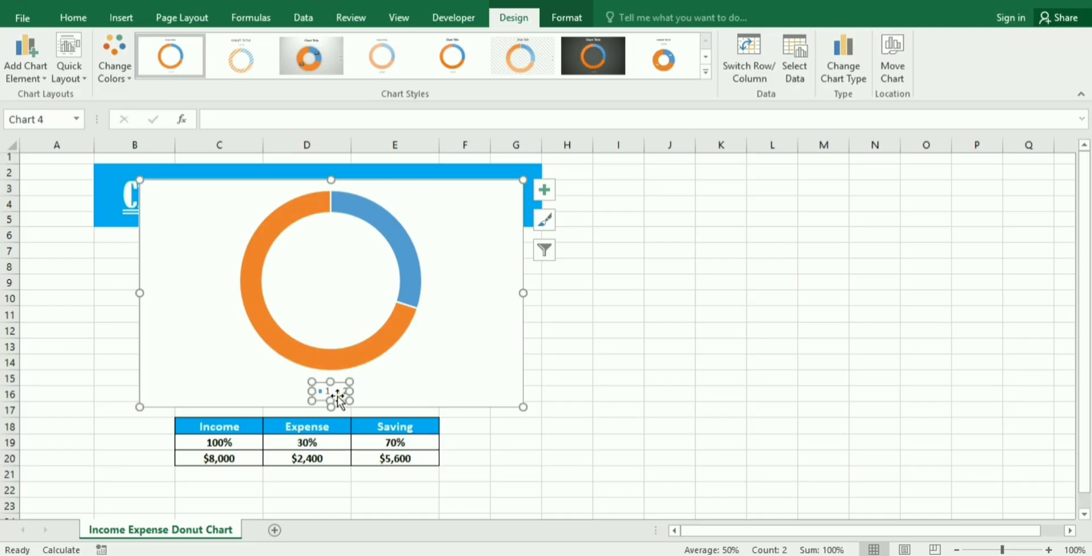
key(Delete)
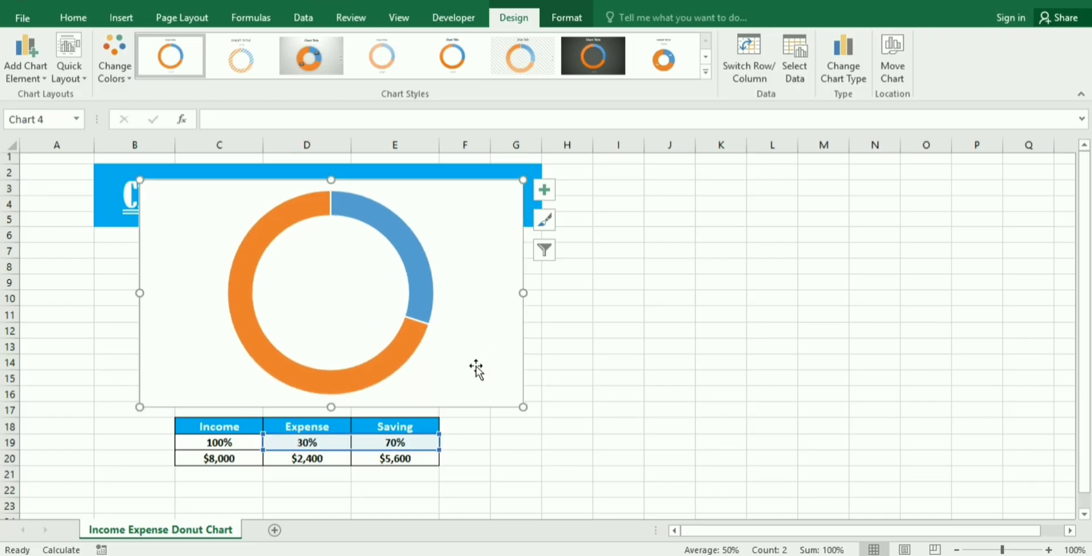
drag(523, 407, 463, 371)
drag(427, 334, 429, 367)
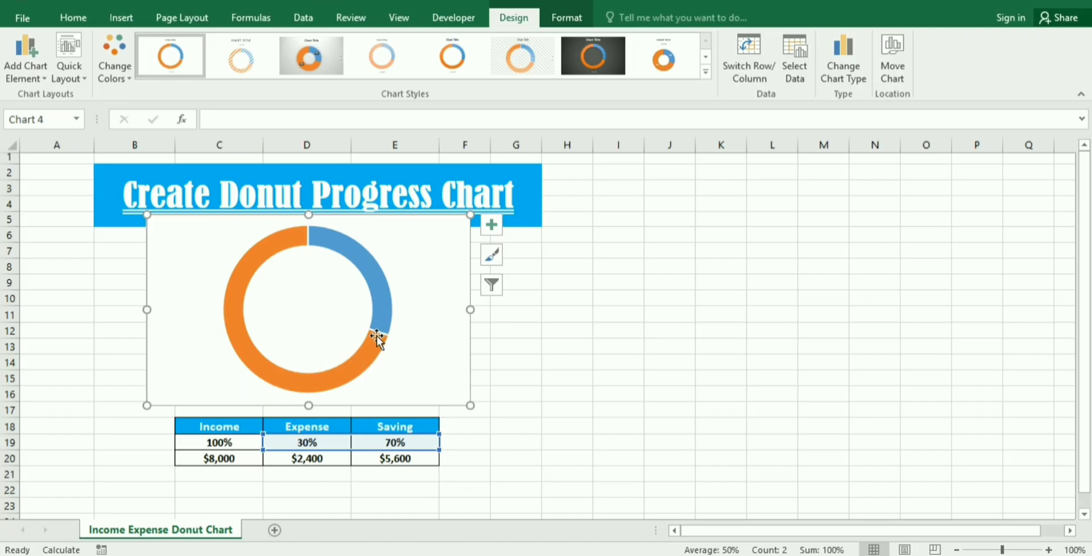
Step: Change the doughnut series' hole size from 75% to 50% in Format Data Series
click(379, 305)
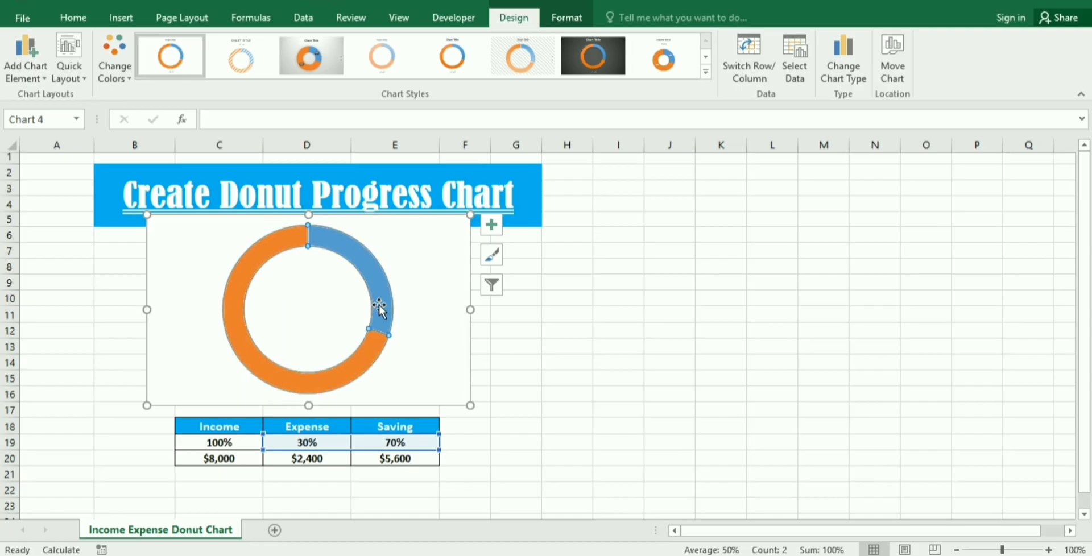
right_click(380, 298)
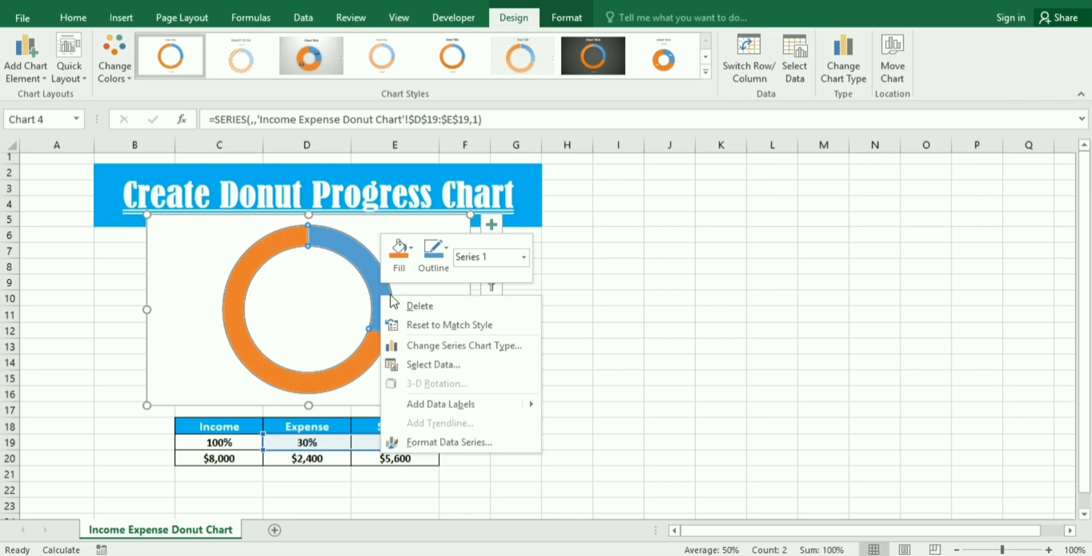
click(435, 442)
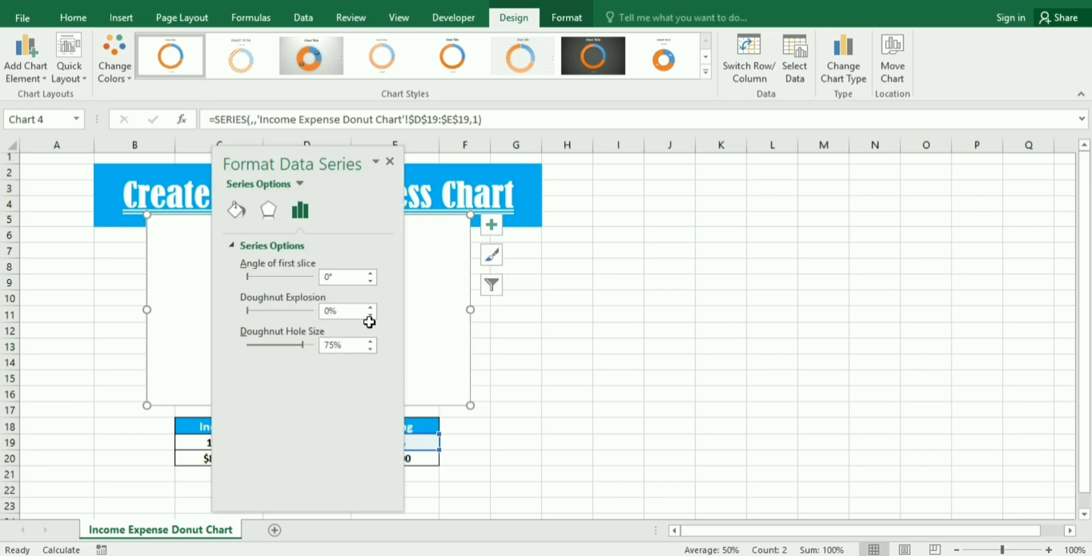
drag(289, 148, 626, 162)
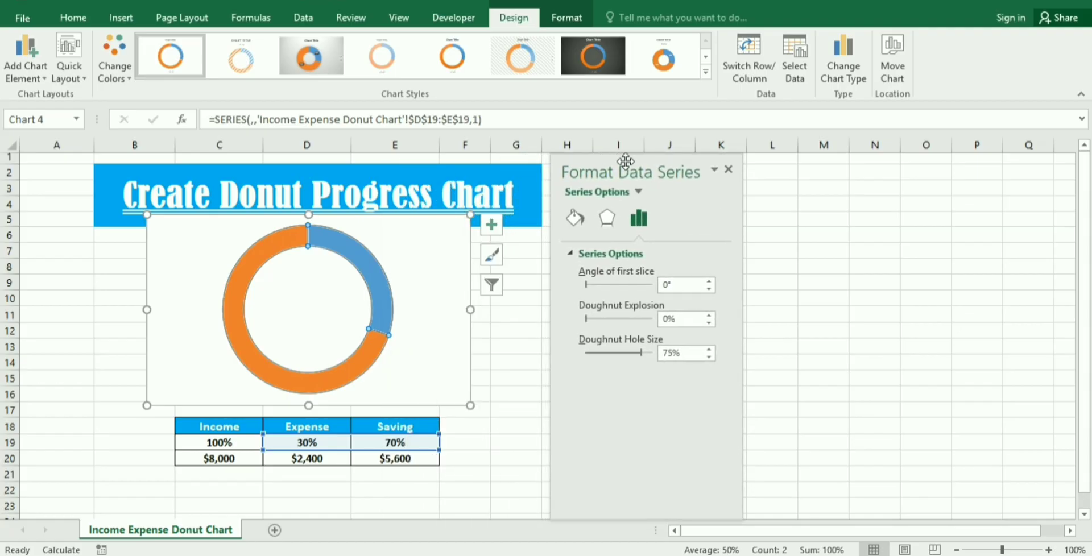
double_click(670, 353)
text(50)
key(Return)
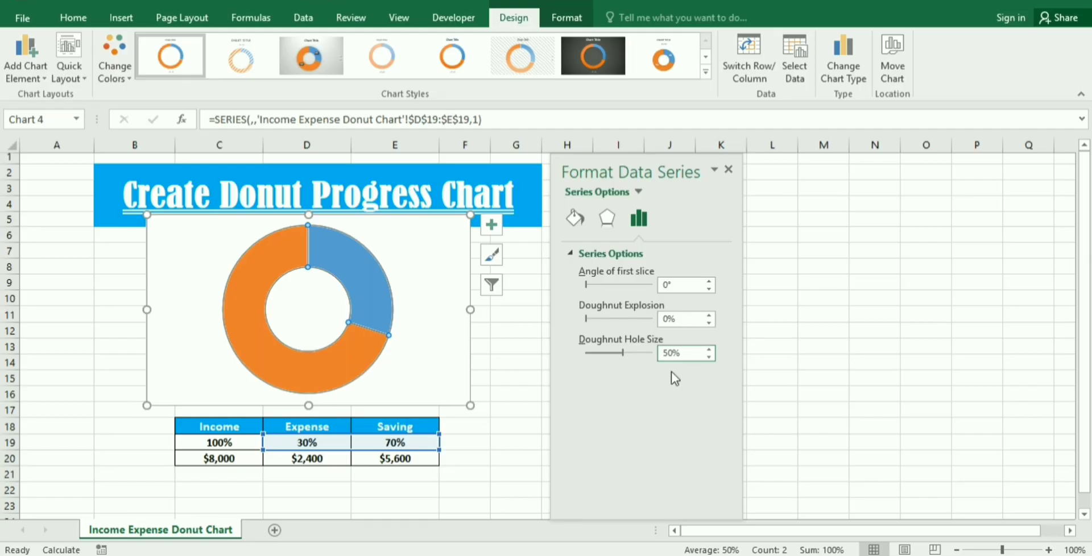
Step: Give the 30% Expense slice a solid light blue fill
click(383, 302)
click(574, 219)
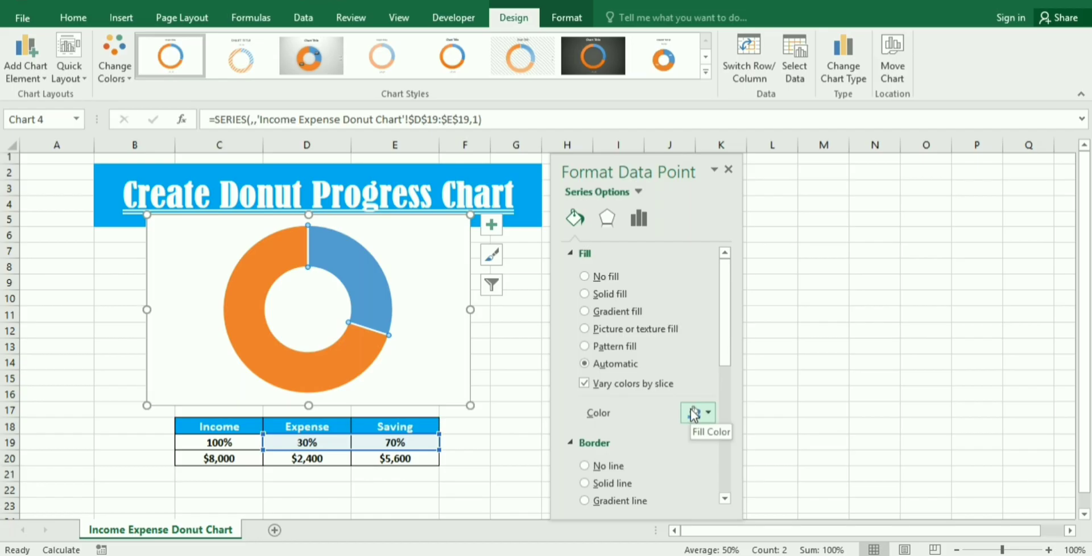
click(584, 294)
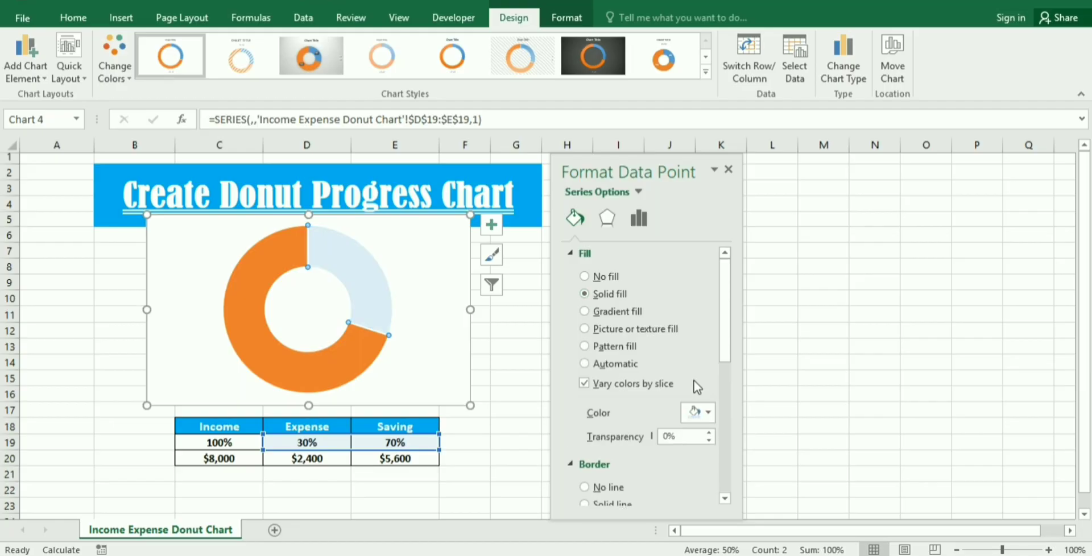
click(696, 413)
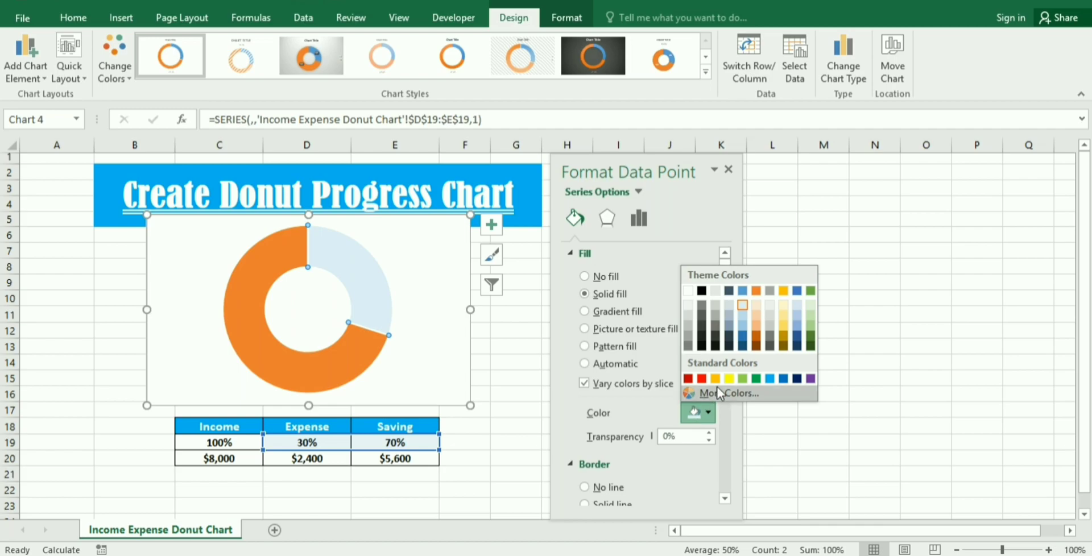
click(770, 379)
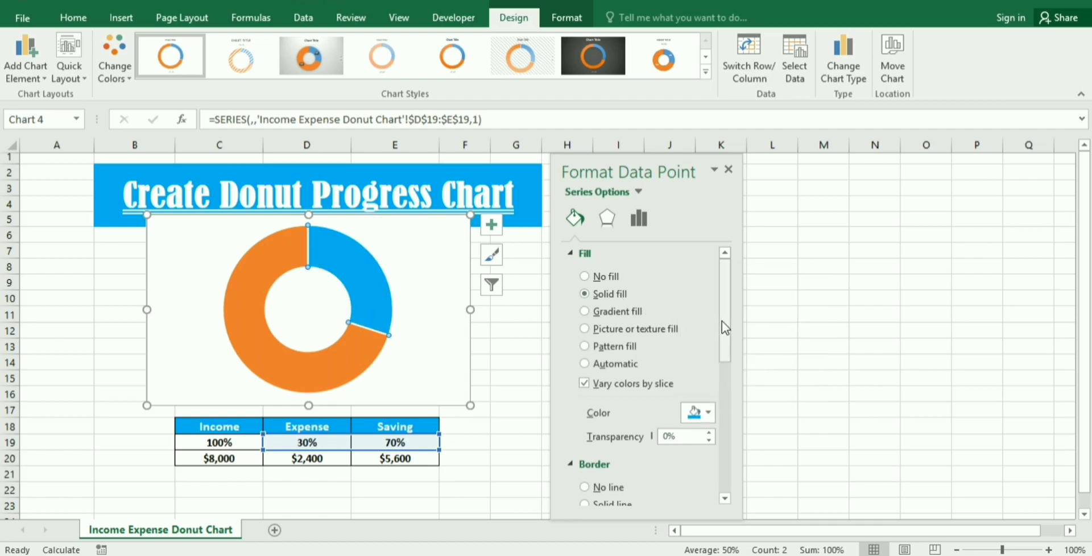
drag(722, 321, 718, 387)
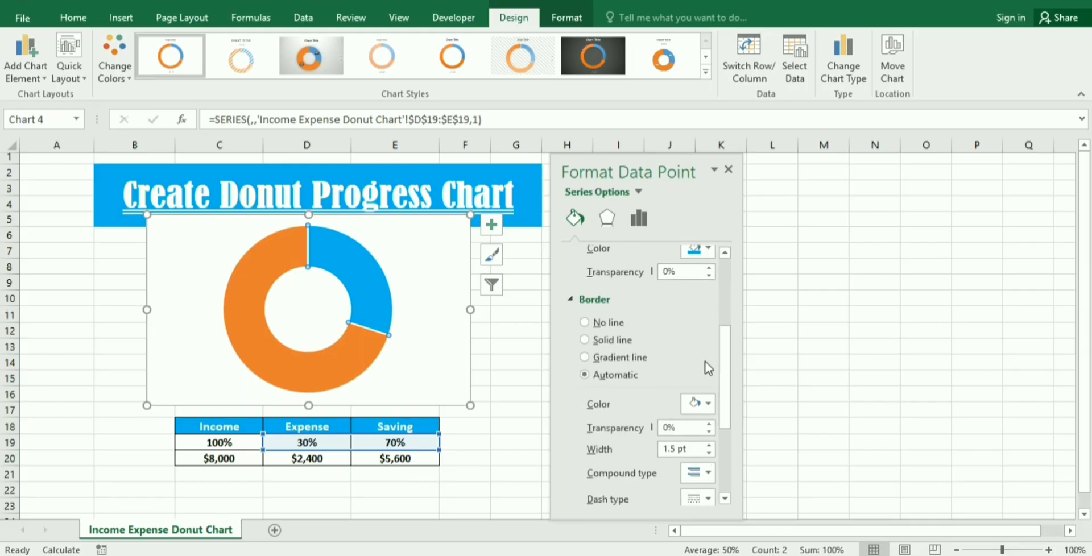
Step: Add an 8 pt solid outline to the Expense slice in the same light blue
click(584, 340)
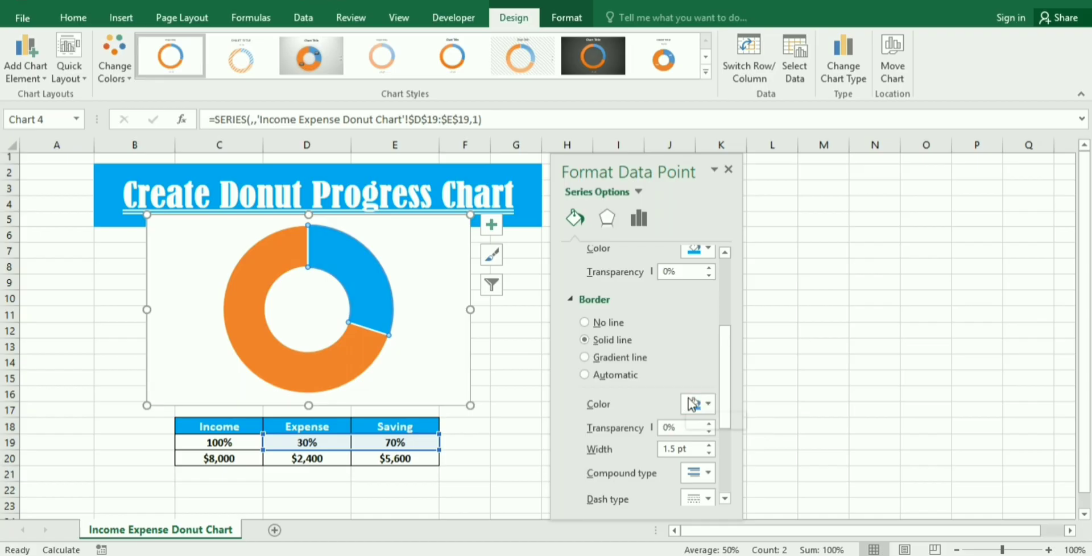
scroll(728, 409, down, 1)
scroll(726, 427, down, 2)
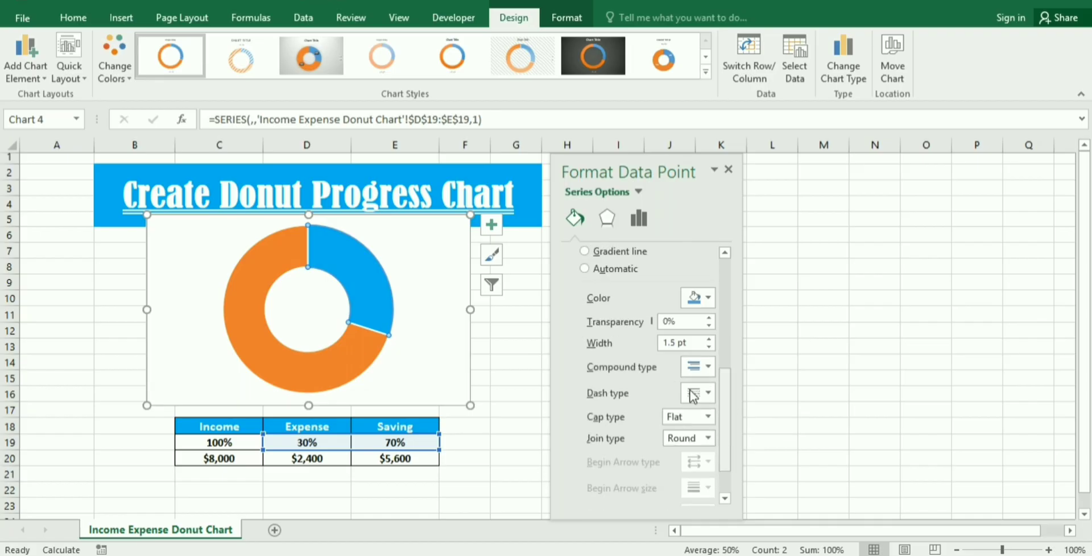
click(666, 342)
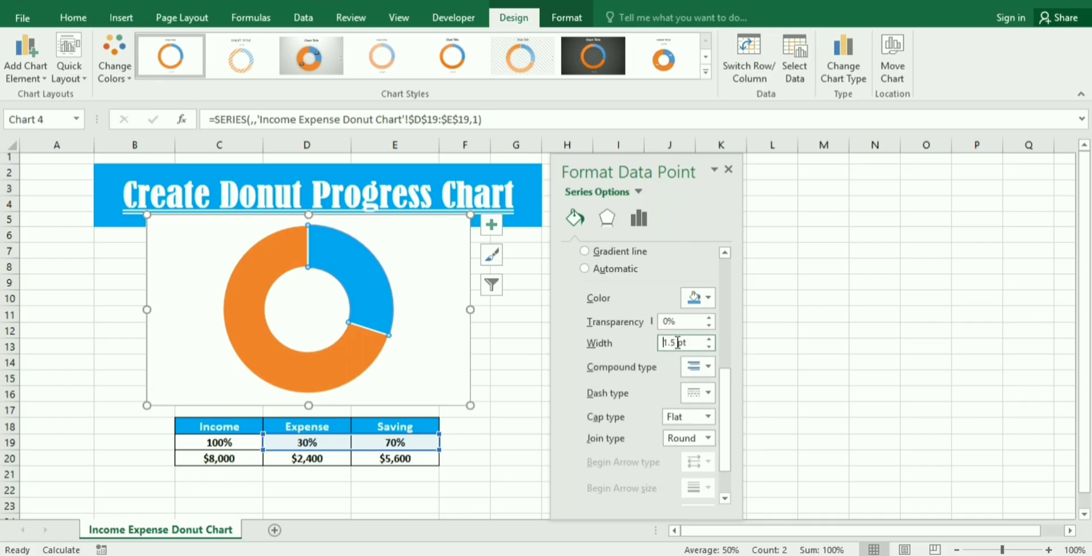
double_click(671, 342)
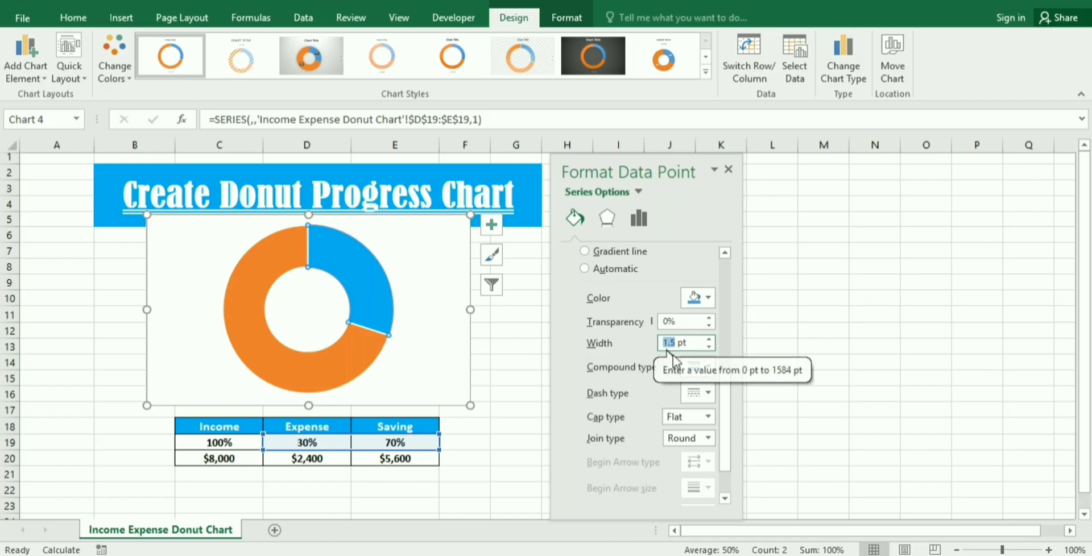
text(8)
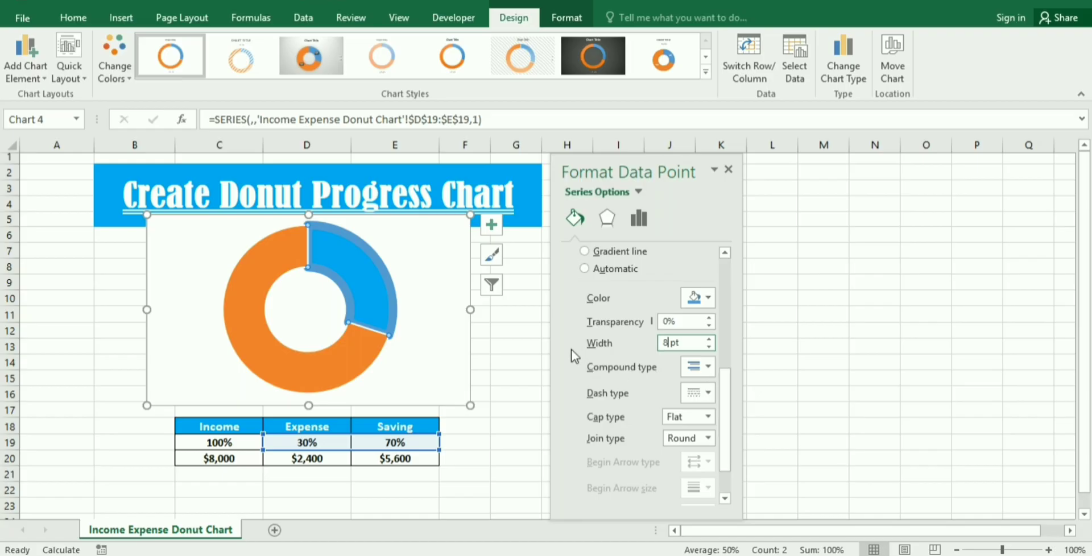
click(705, 303)
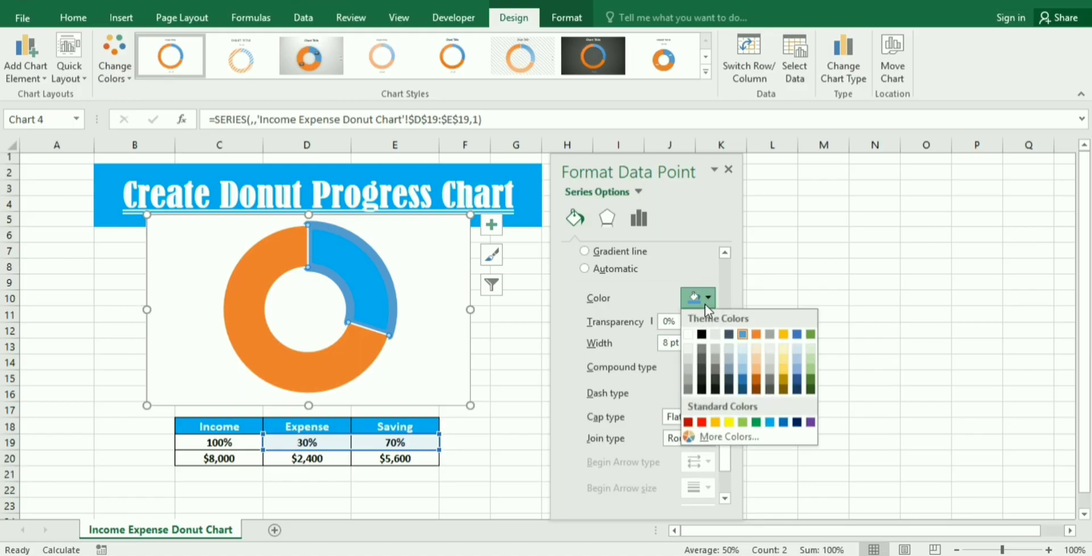
click(770, 422)
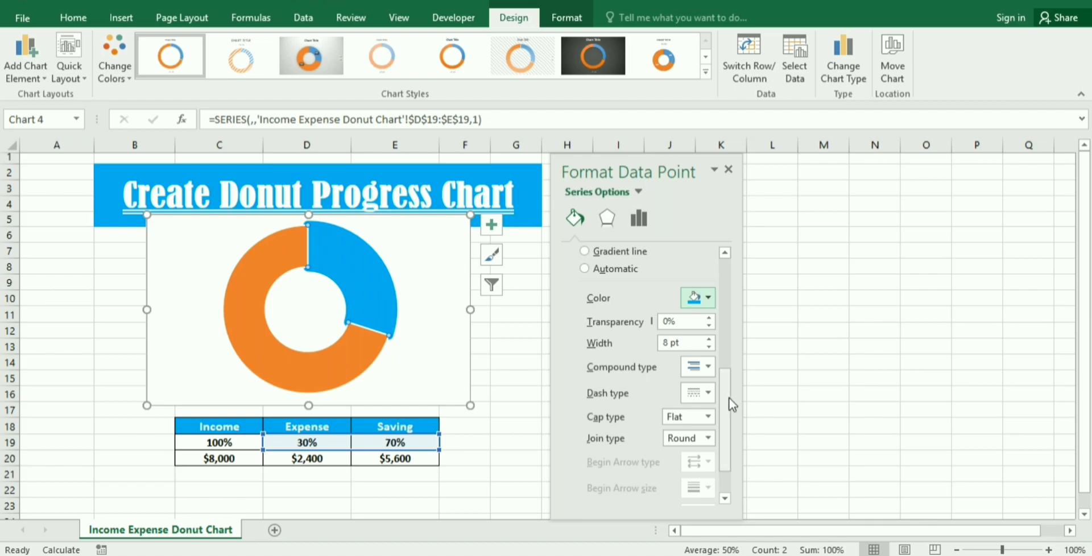
drag(729, 398, 724, 300)
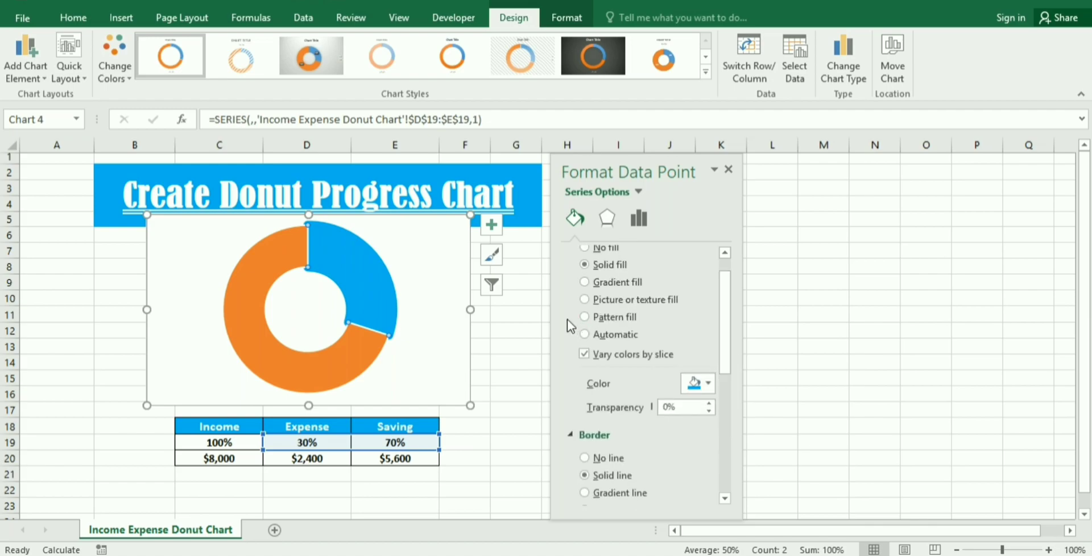
Step: Select the 70% Saving slice and fill it with pale light blue
drag(725, 319, 725, 267)
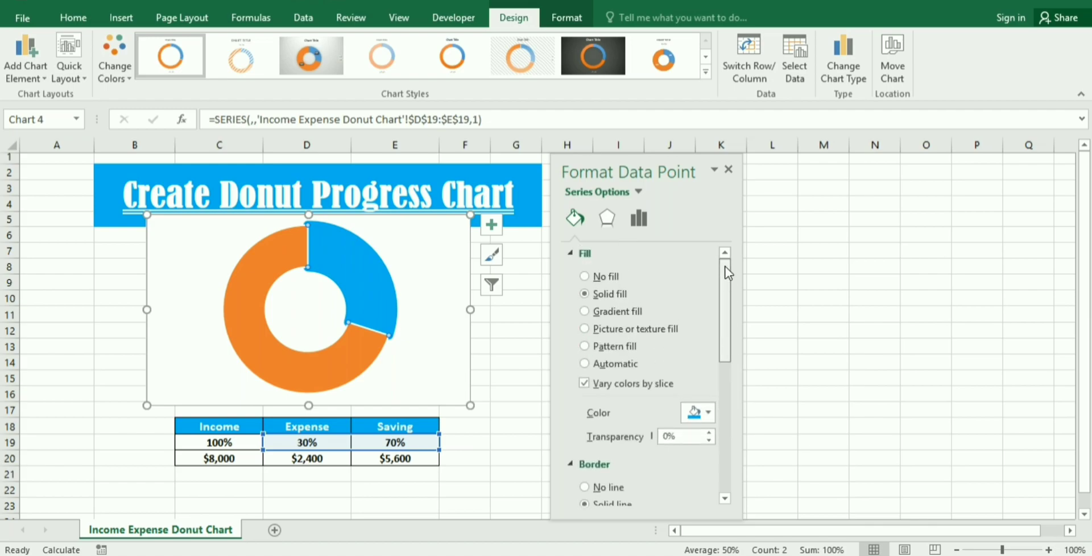
key(alt+u)
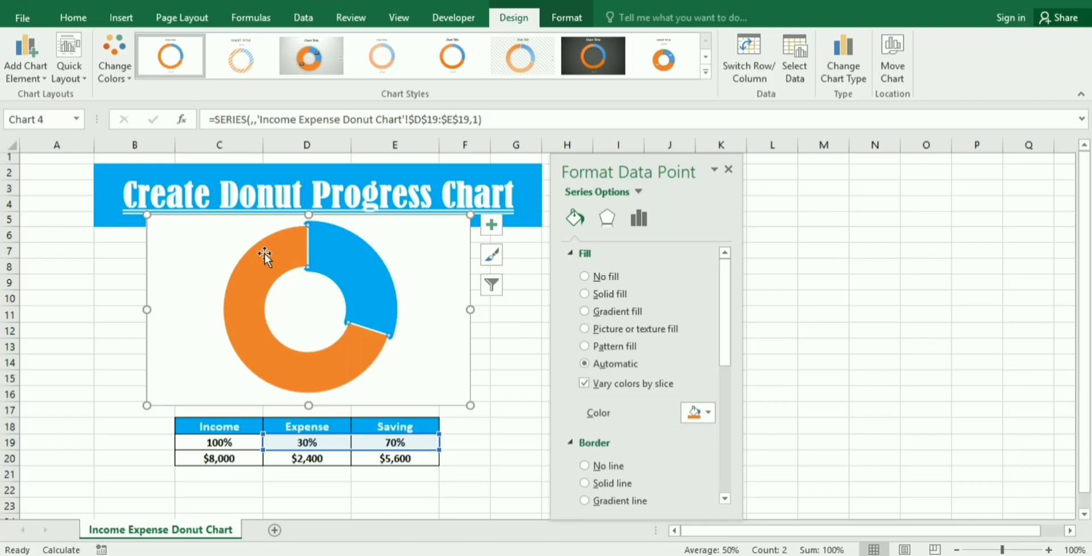
click(698, 415)
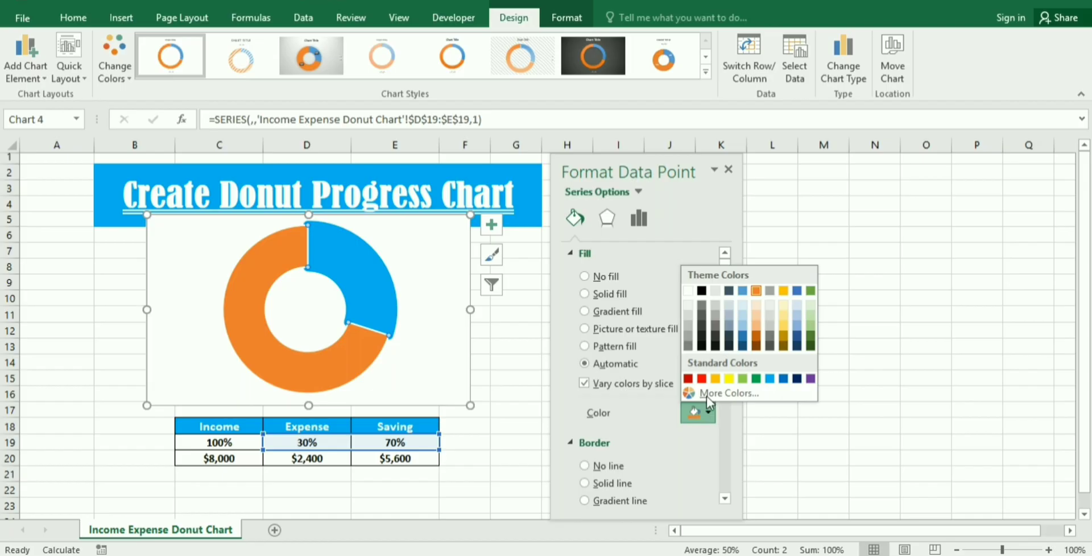
click(740, 306)
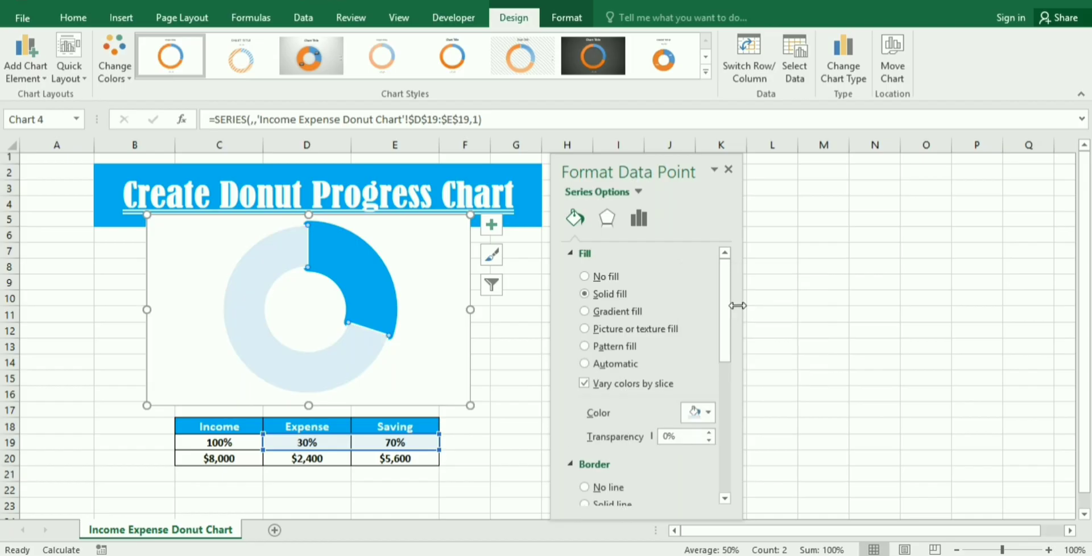
drag(721, 303, 731, 398)
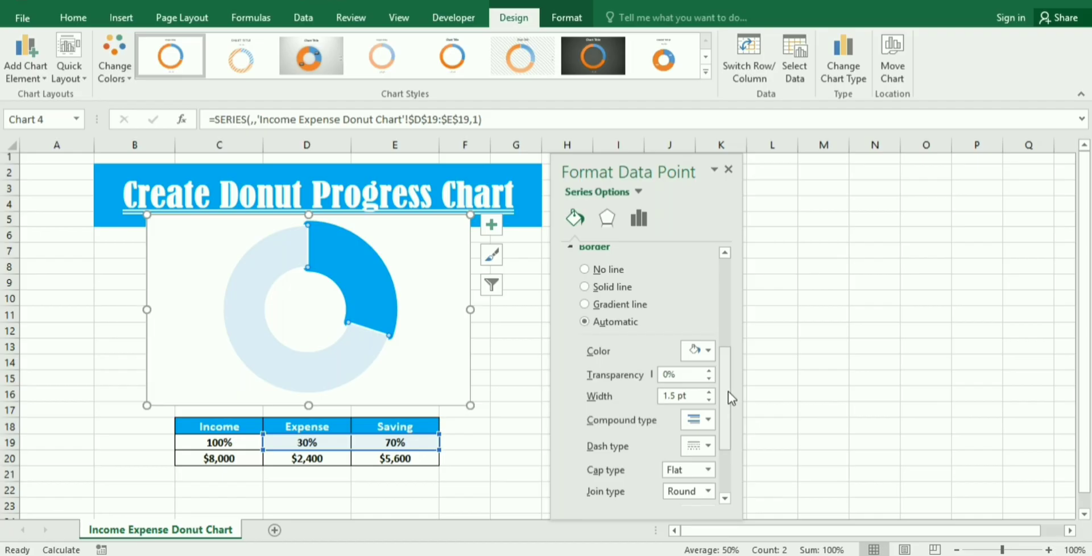
Step: Set the Saving slice's border to No line
click(711, 356)
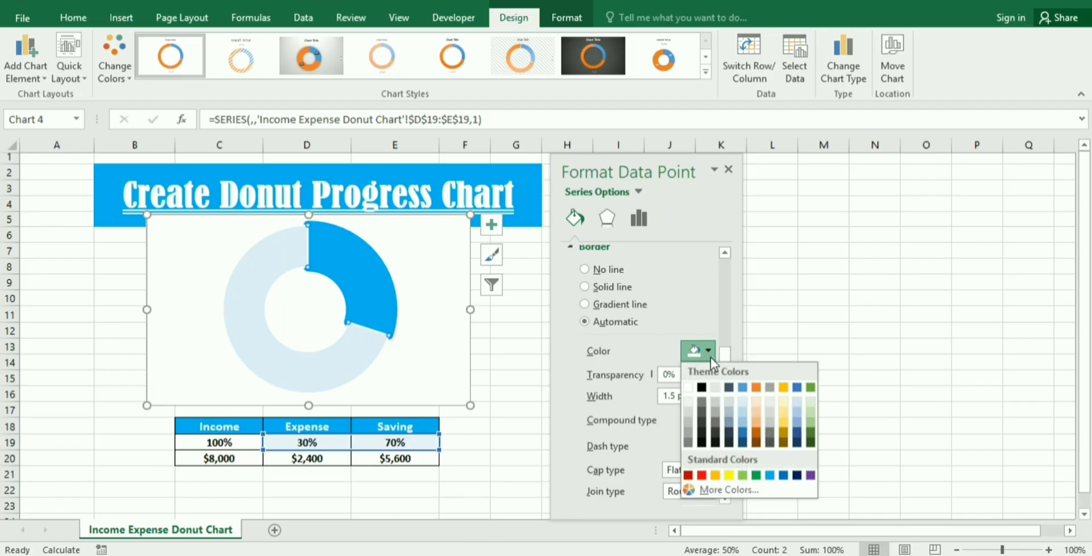
click(585, 269)
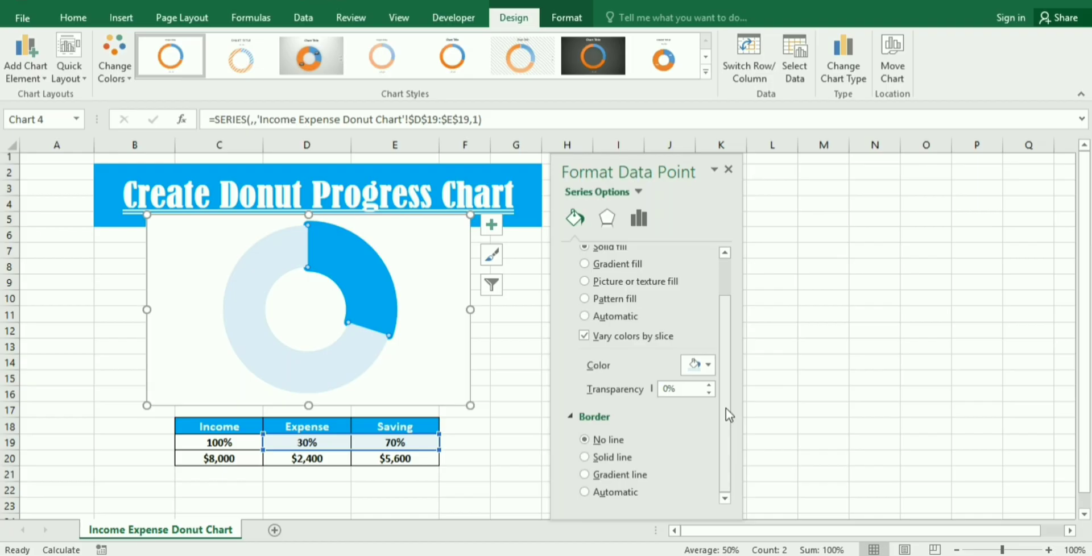
scroll(725, 409, up, 1)
scroll(719, 400, down, 1)
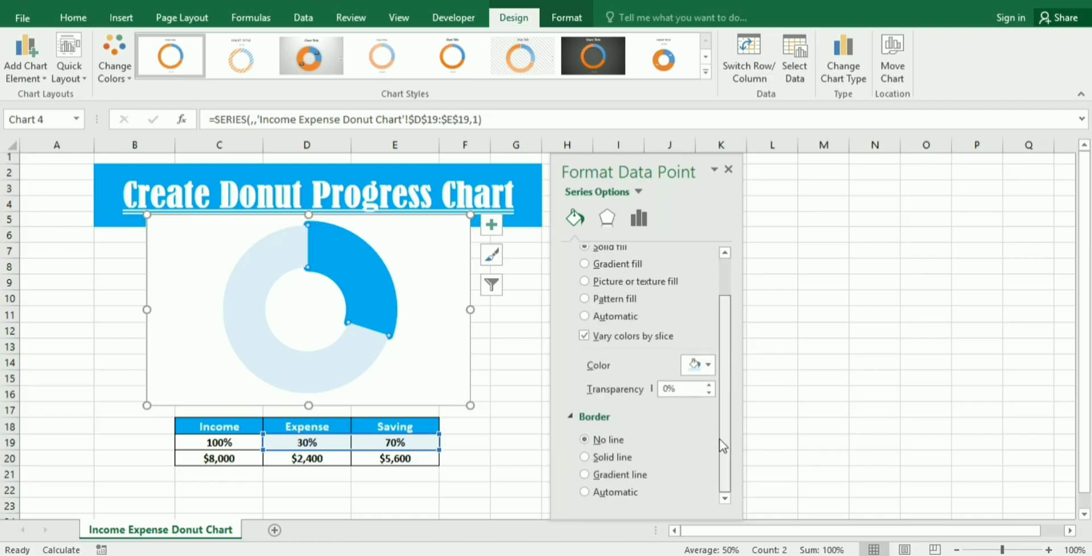
Step: Set the doughnut chart area's border to No line, then close the Format Shape pane
click(728, 169)
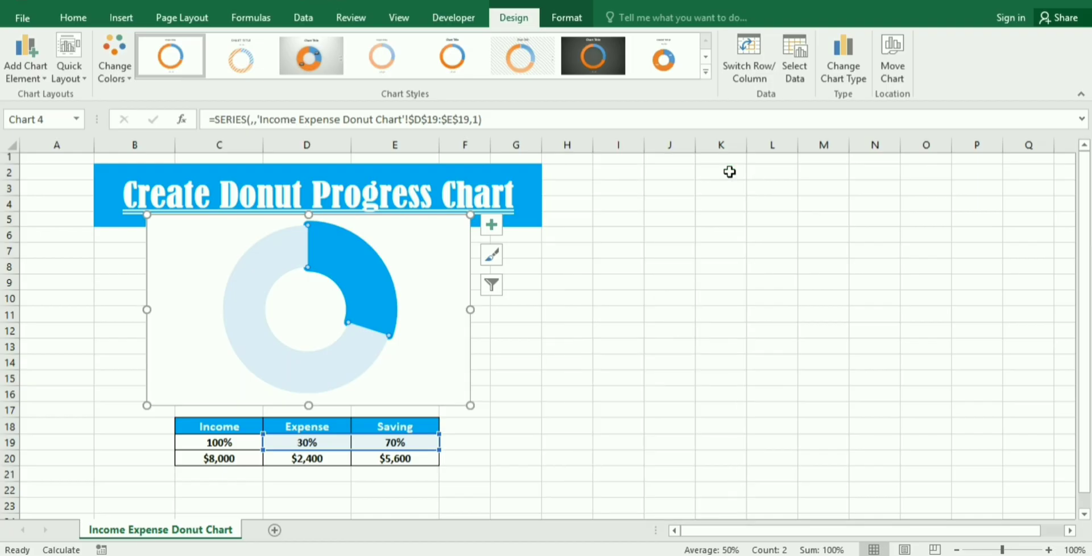
click(701, 302)
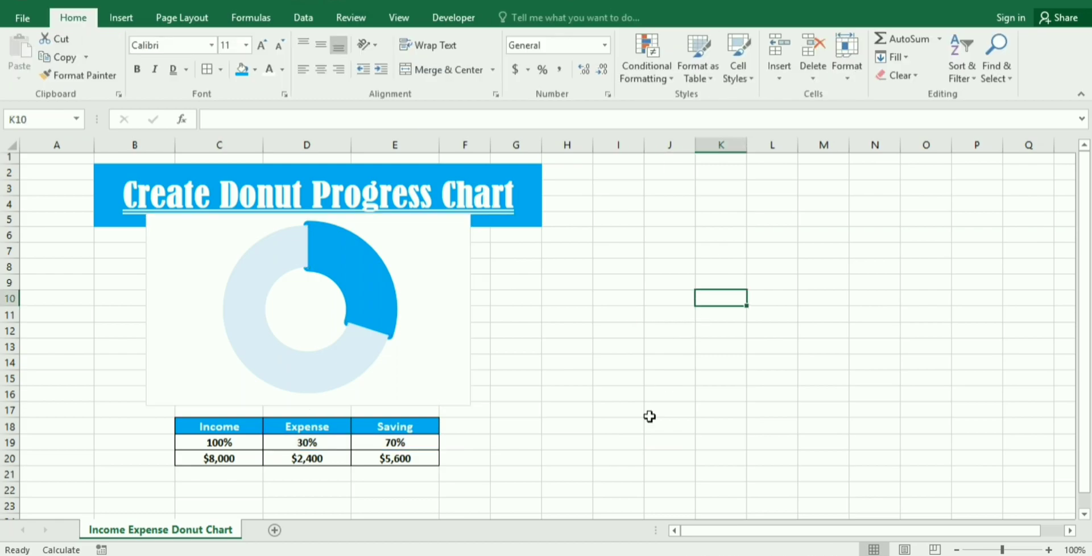
double_click(445, 369)
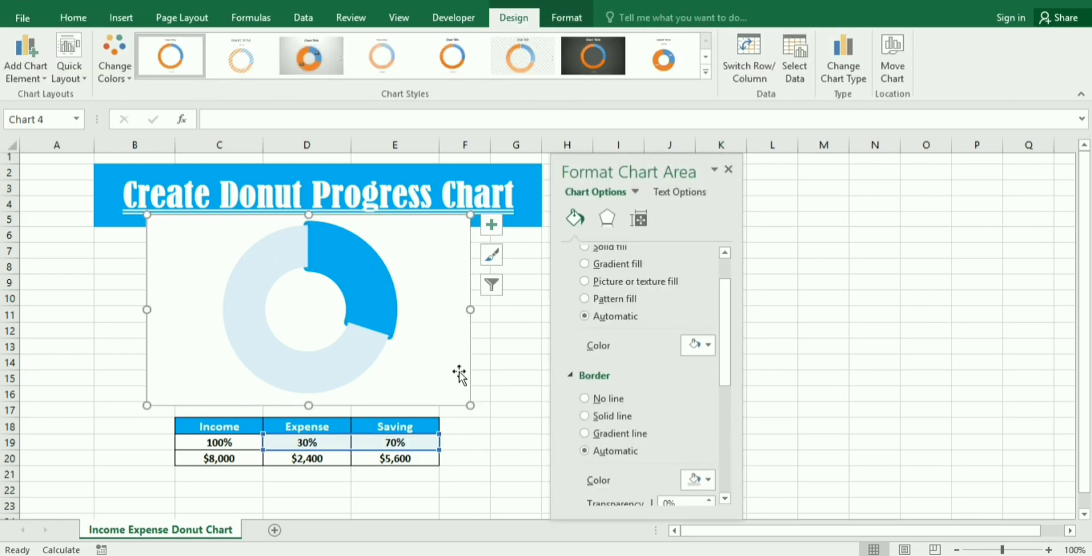
click(585, 399)
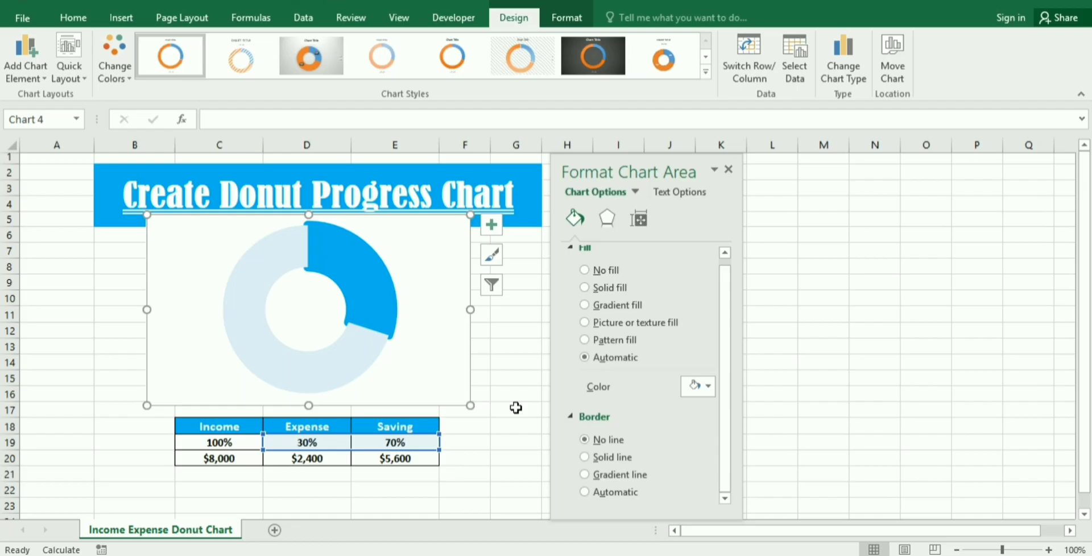
click(515, 410)
click(519, 393)
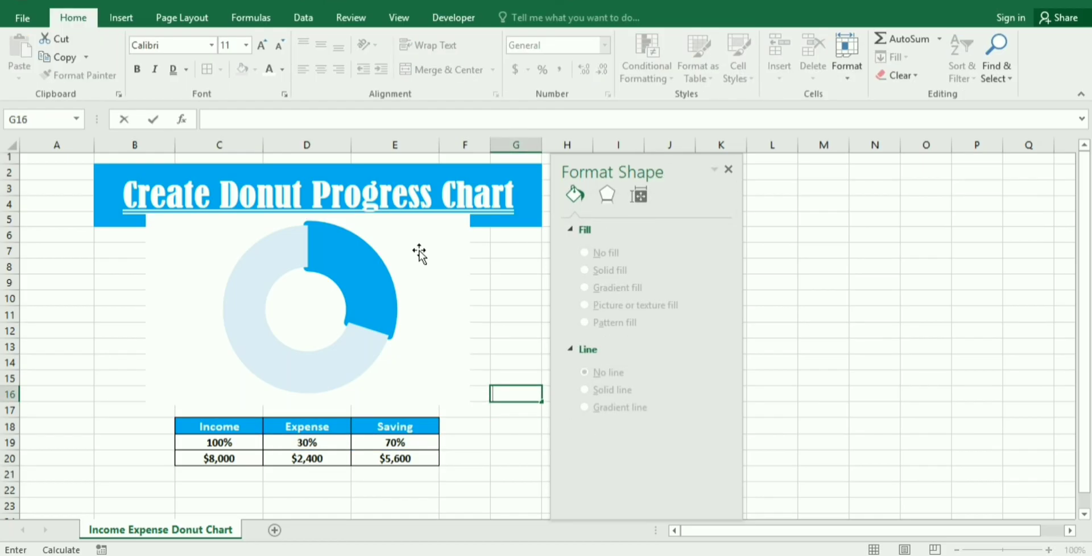
click(728, 170)
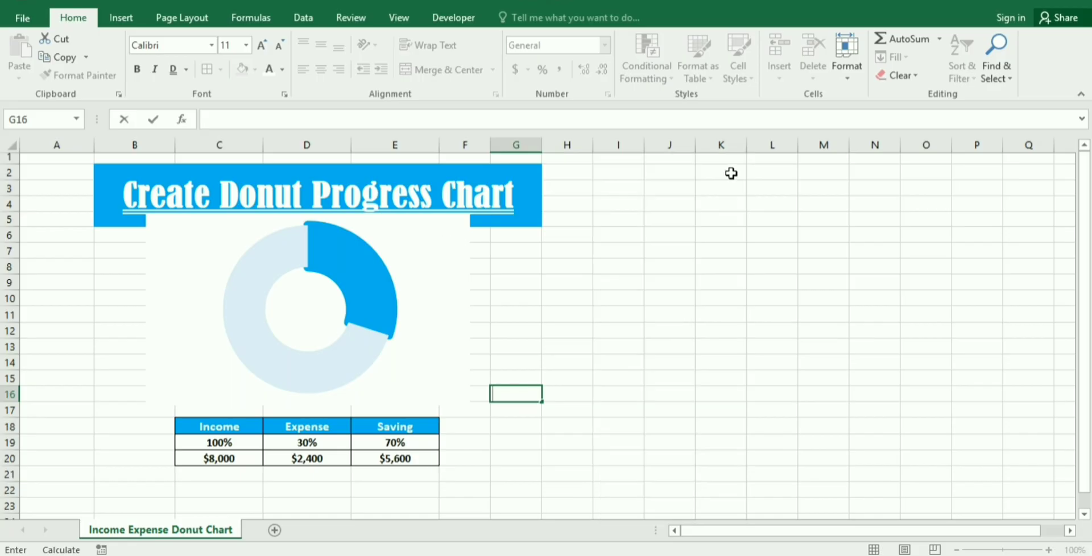
click(743, 343)
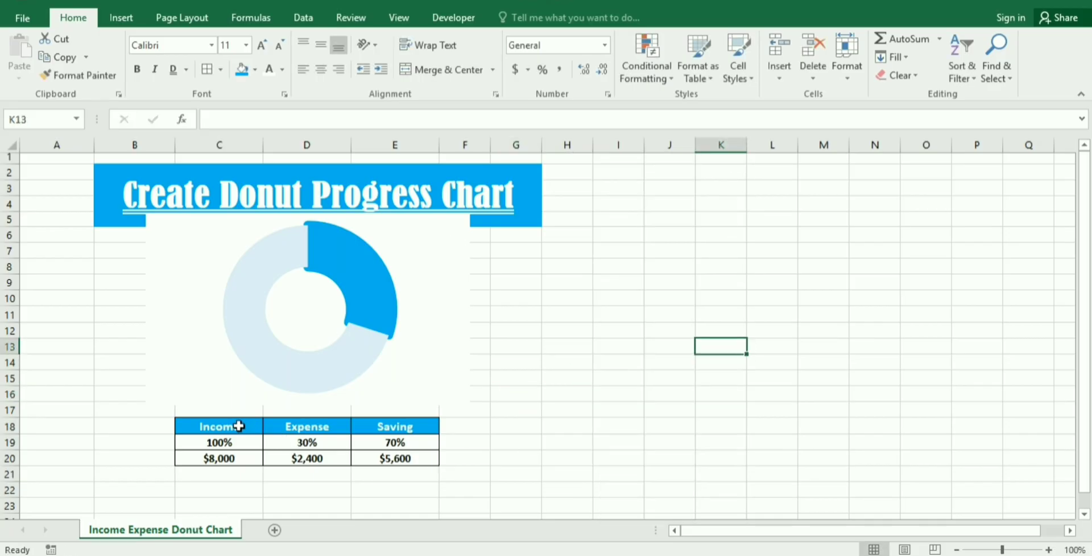
Step: Resize the doughnut chart from its corner so it lines up above the table
click(245, 398)
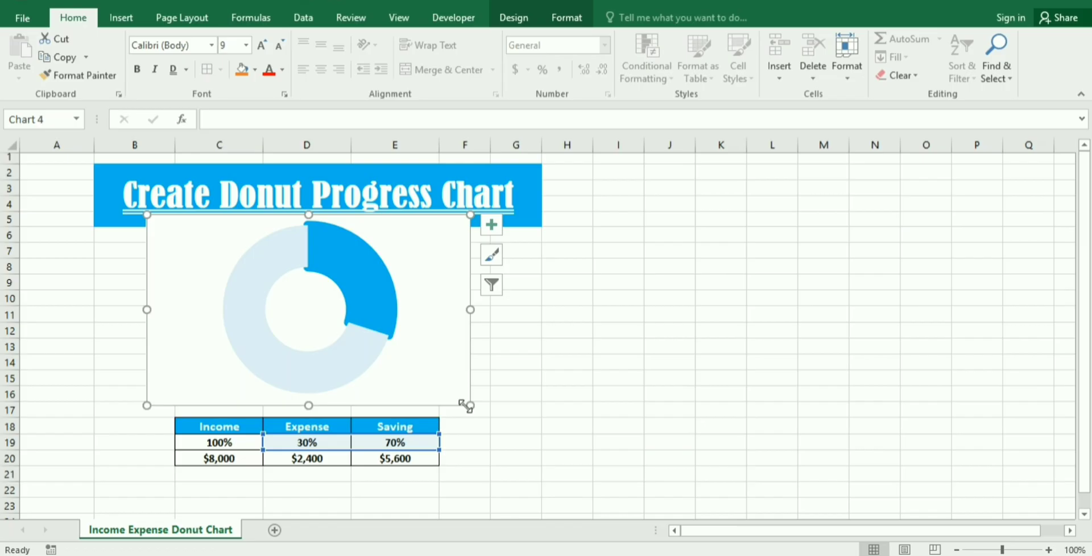
drag(470, 404, 392, 398)
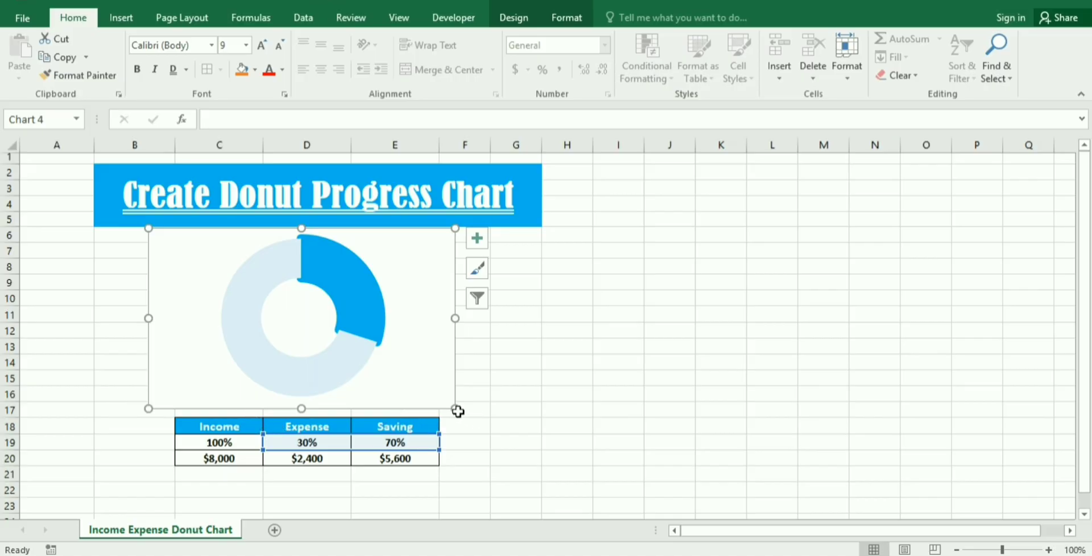
drag(455, 408, 466, 415)
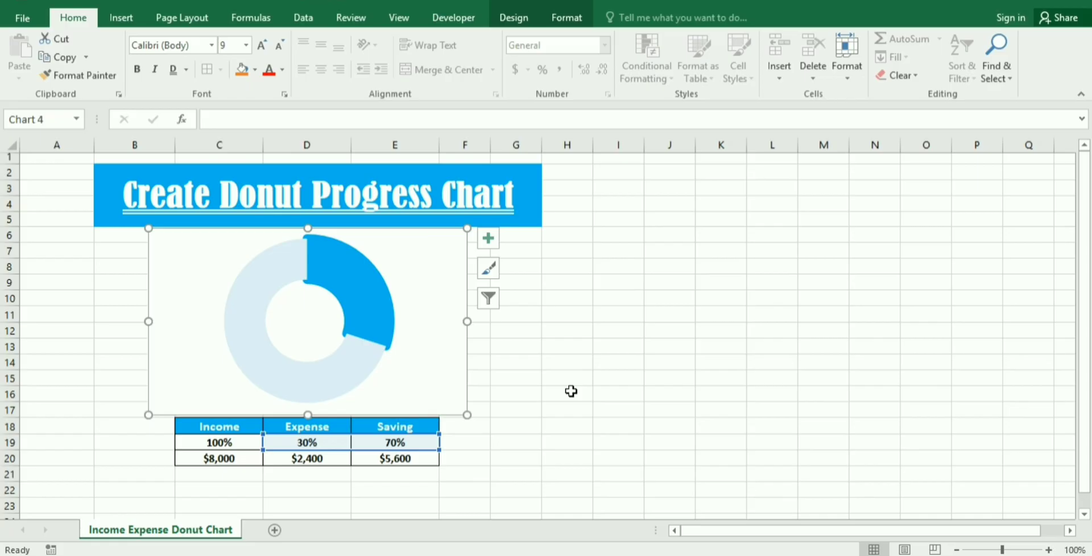
Step: Uncheck Gridlines View on Page Layout to hide the worksheet gridlines
click(122, 19)
click(174, 18)
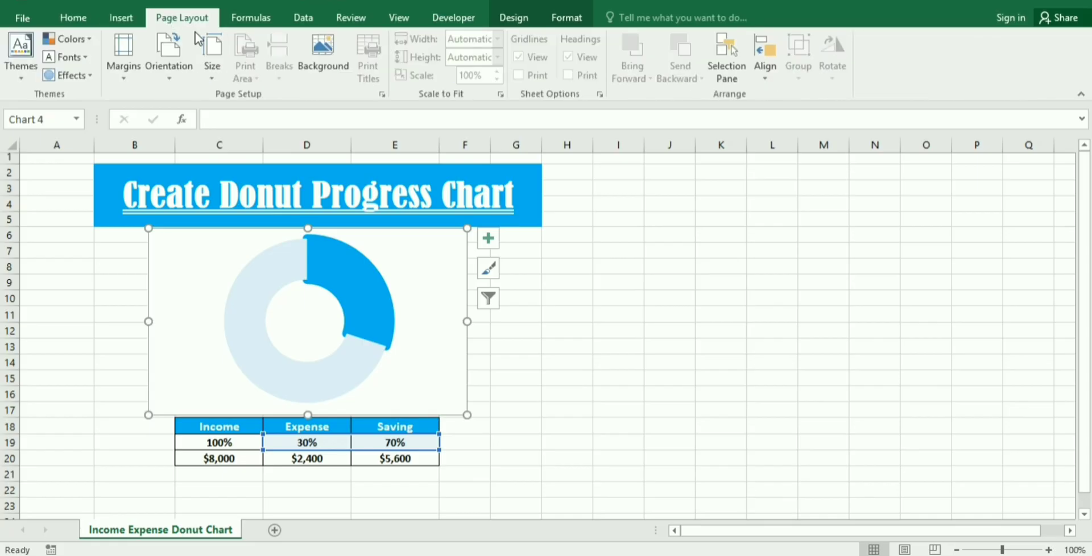
click(617, 206)
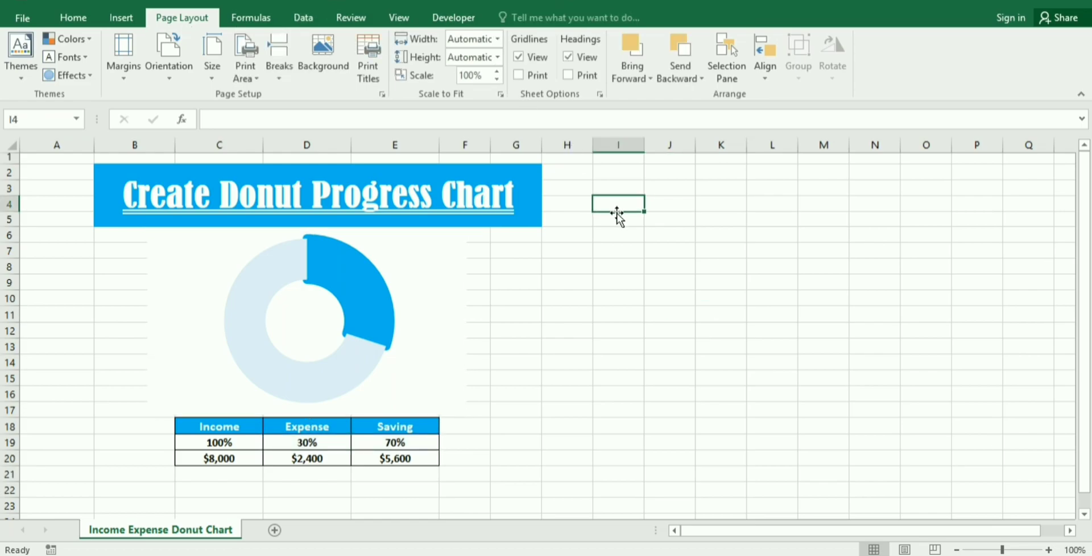
click(517, 57)
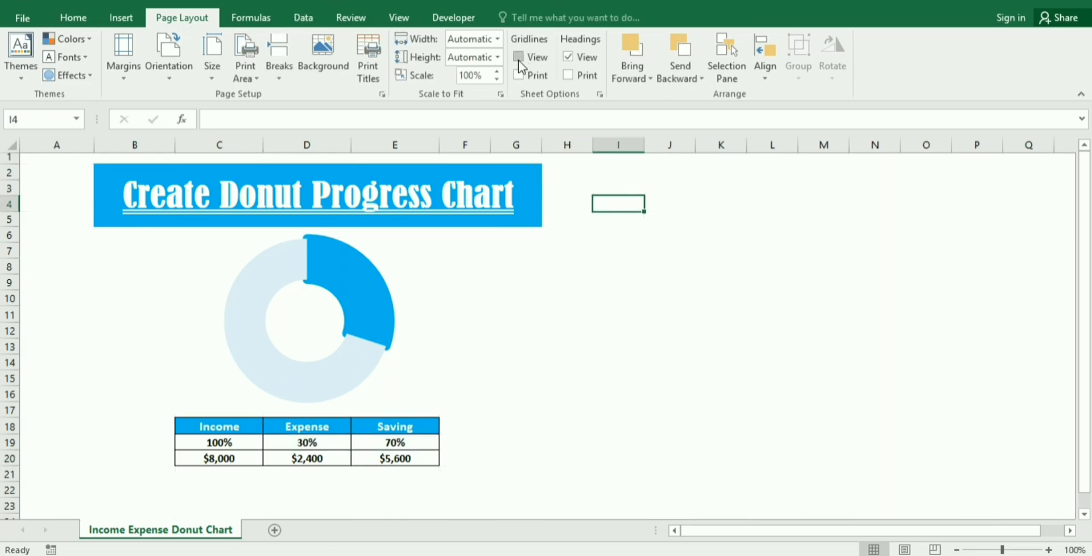
click(749, 300)
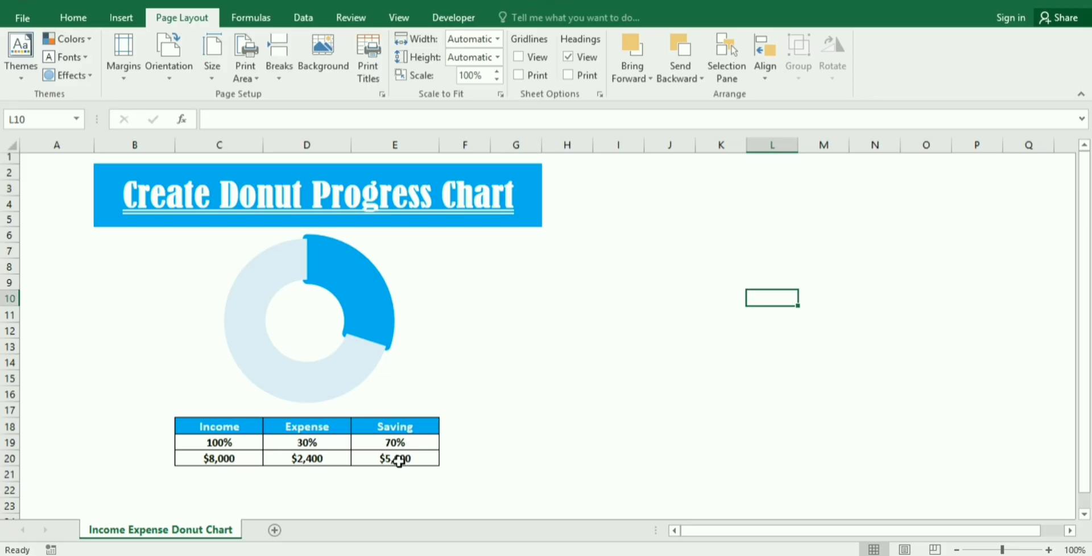
click(315, 446)
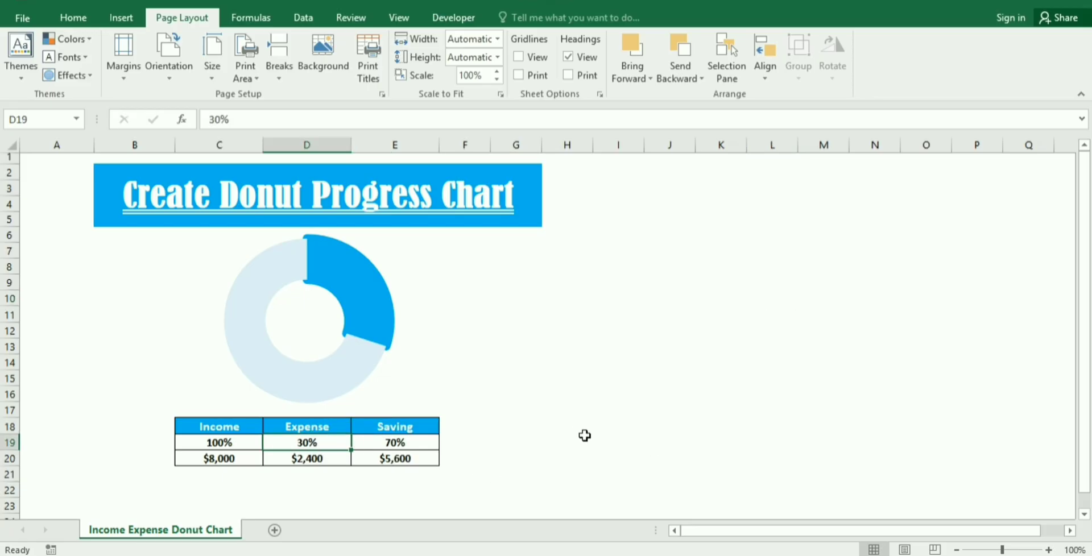
Step: Try Expense values of 80%, 100%, 70% and 60% in D19 to watch the doughnut update
text(80)
key(Return)
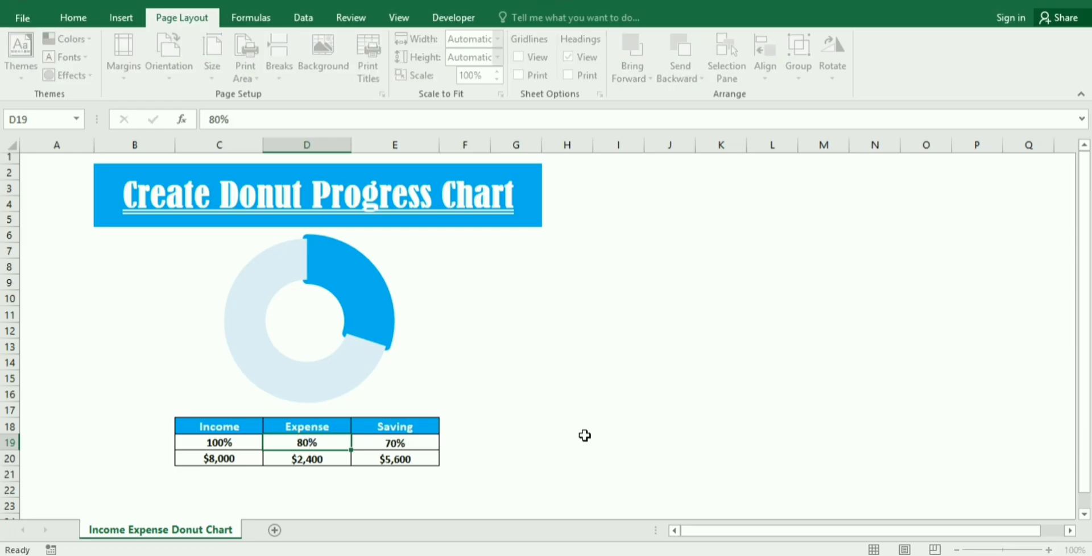
key(Up)
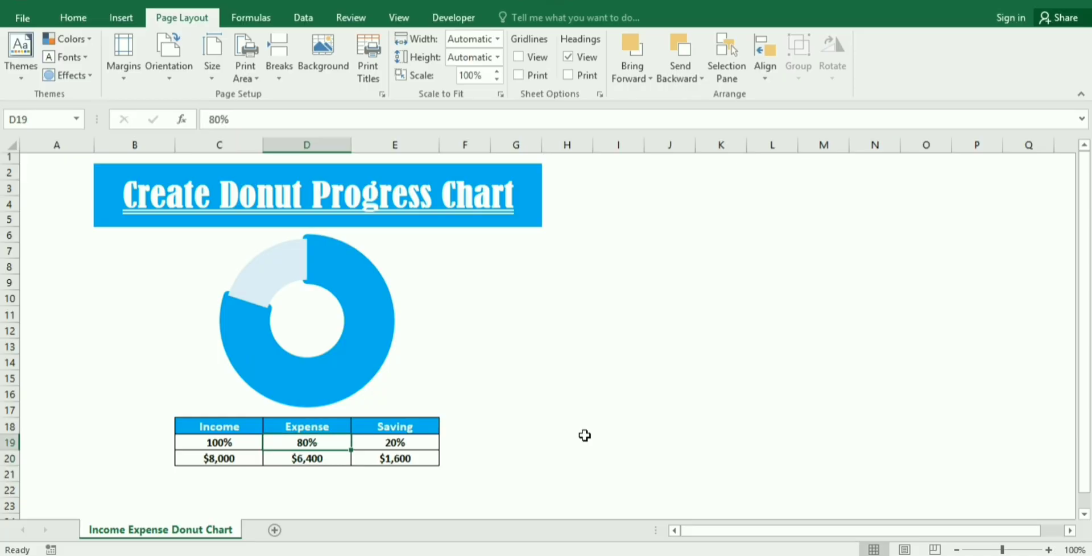
text(100)
key(Return)
key(Up)
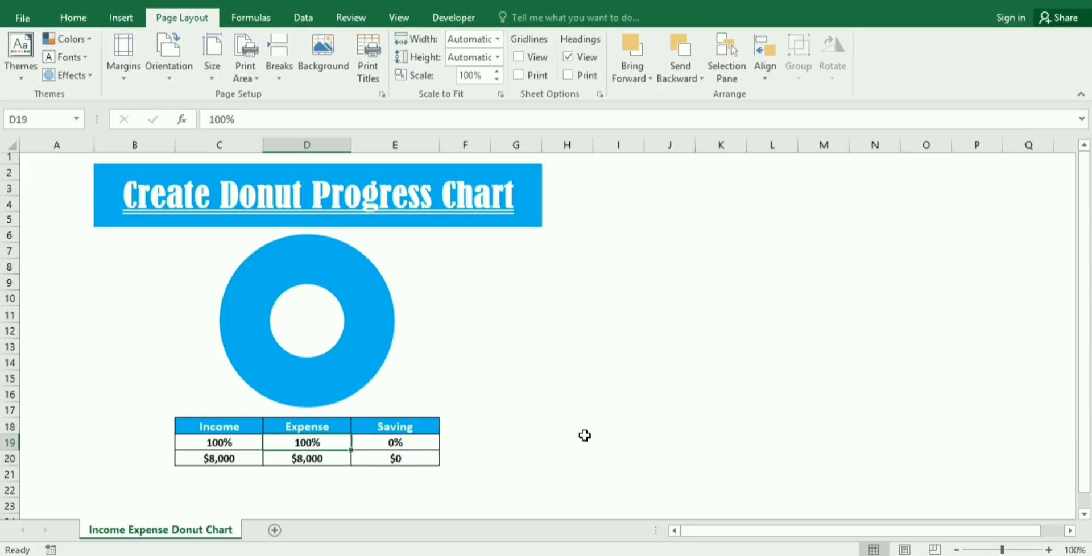
text(70)
key(Return)
key(Up)
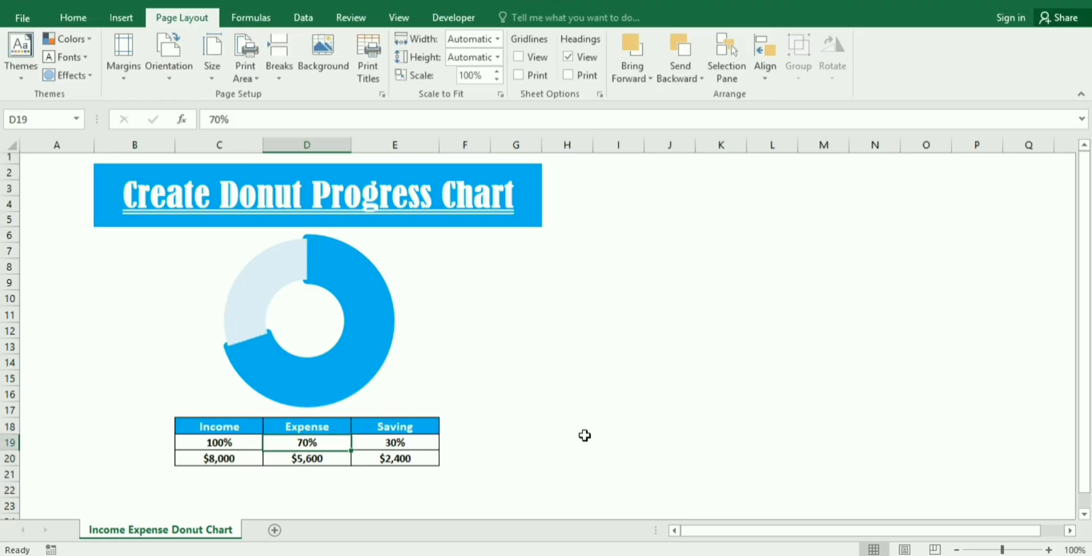
text(60)
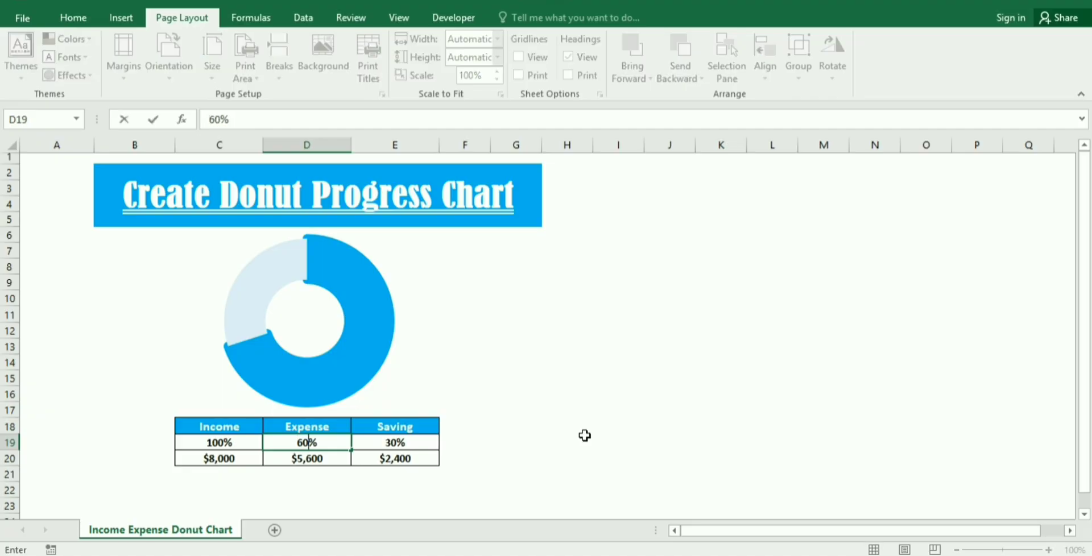
key(Return)
key(Up)
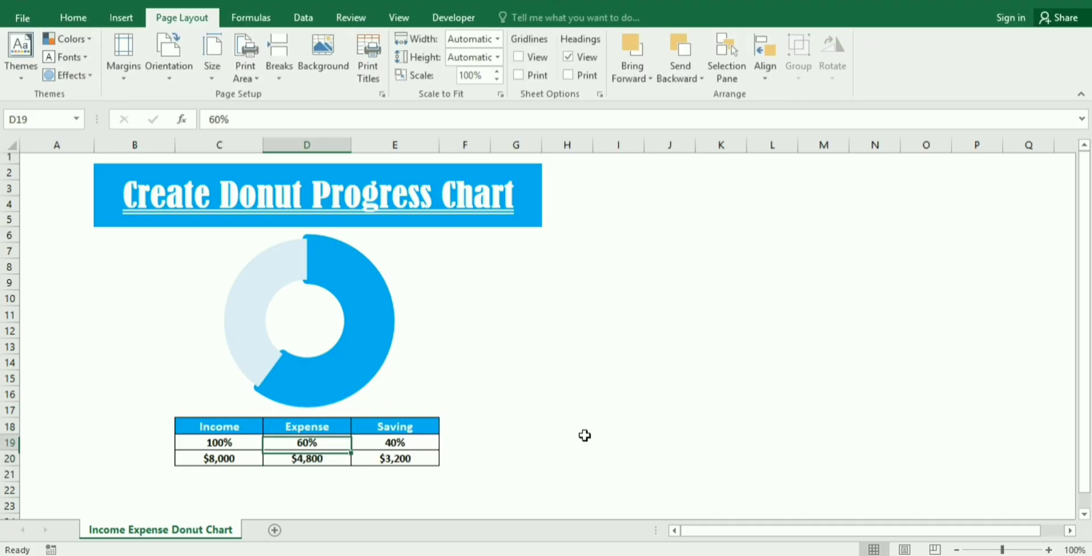
Step: Enter Expense as 71%, then 72%, and finally 83%, leaving Saving at 17%
text(71)
key(Return)
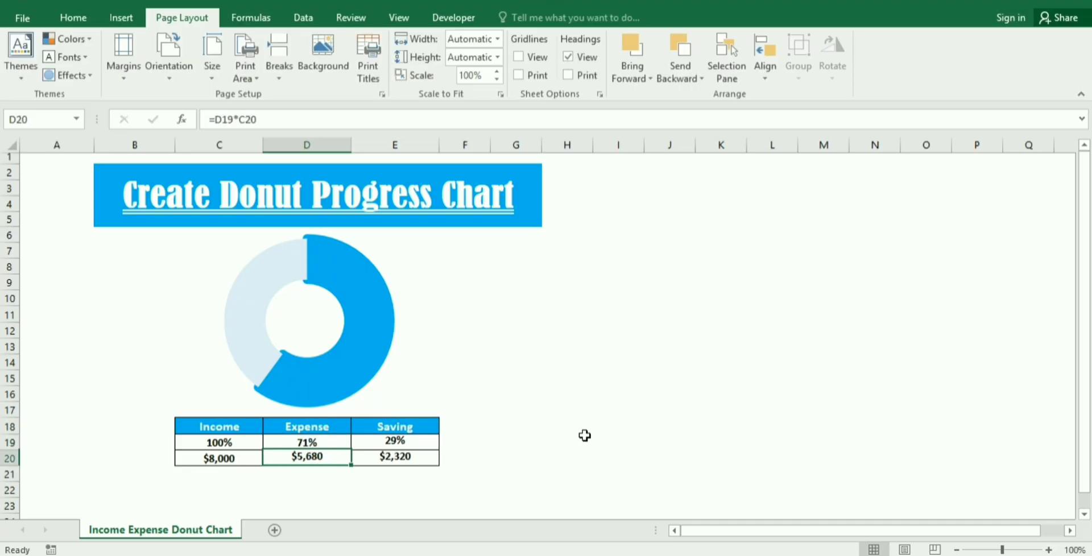
key(Up)
text(72)
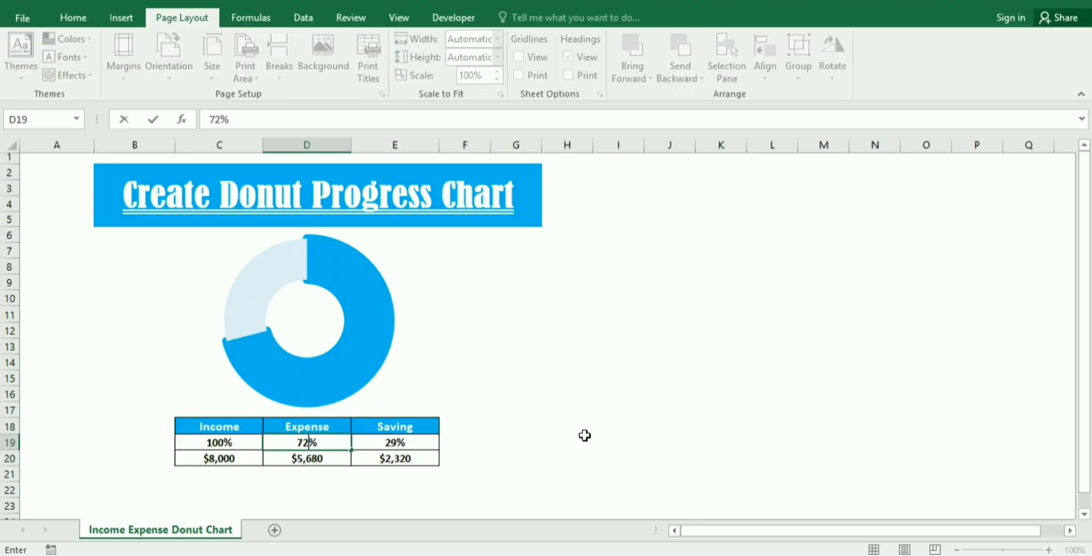
key(Return)
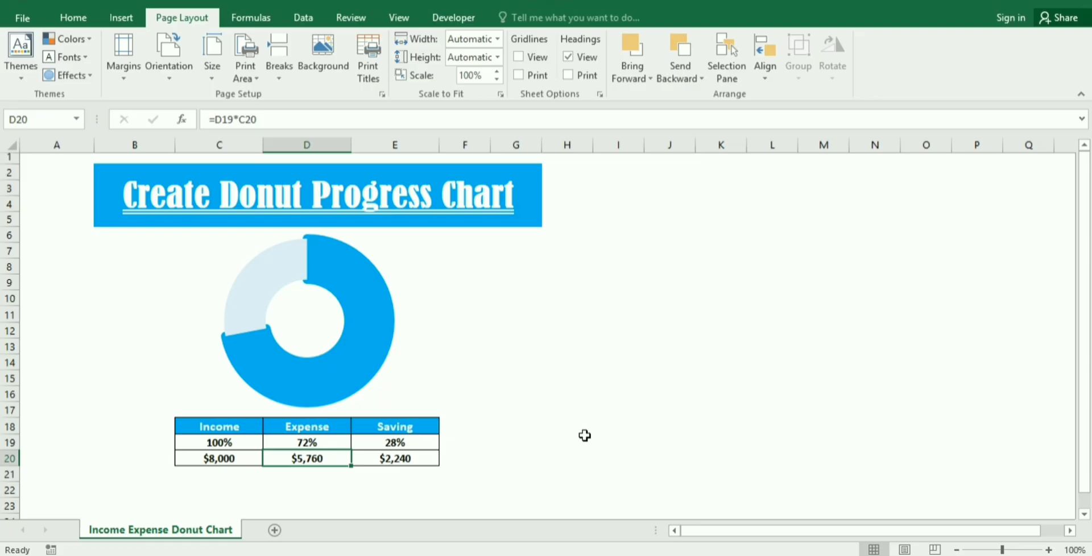
key(Up)
text(83)
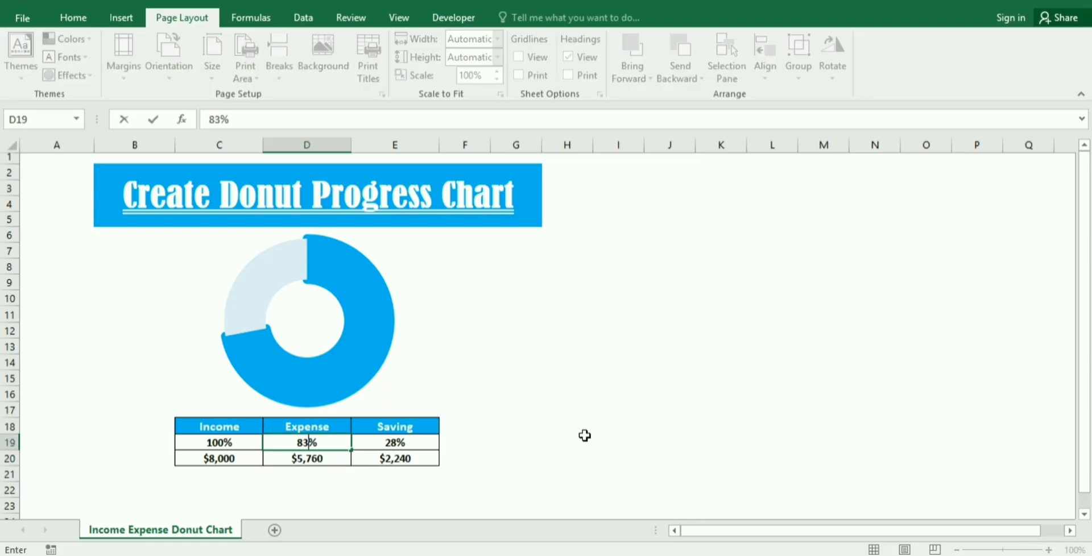
key(Return)
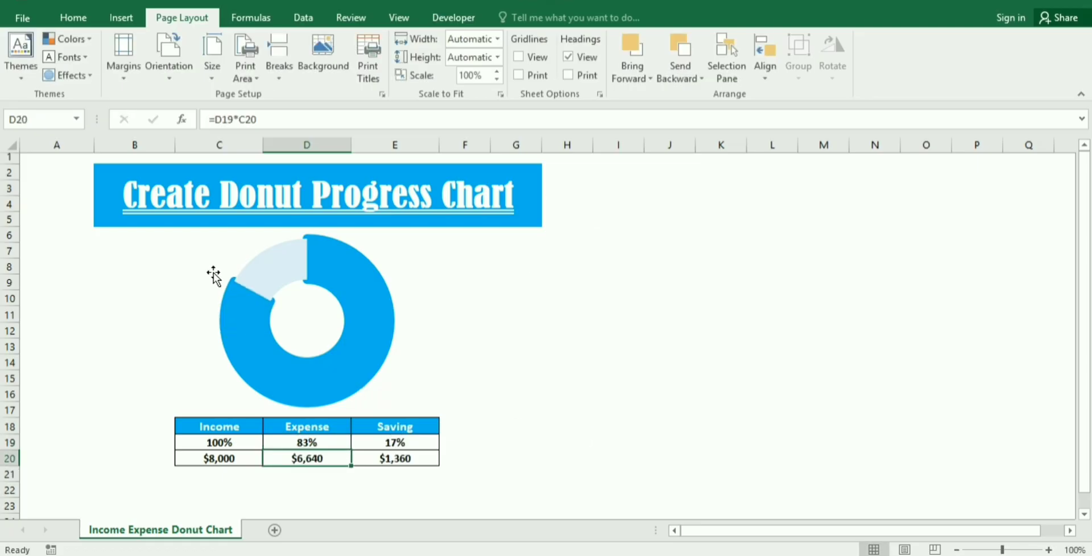